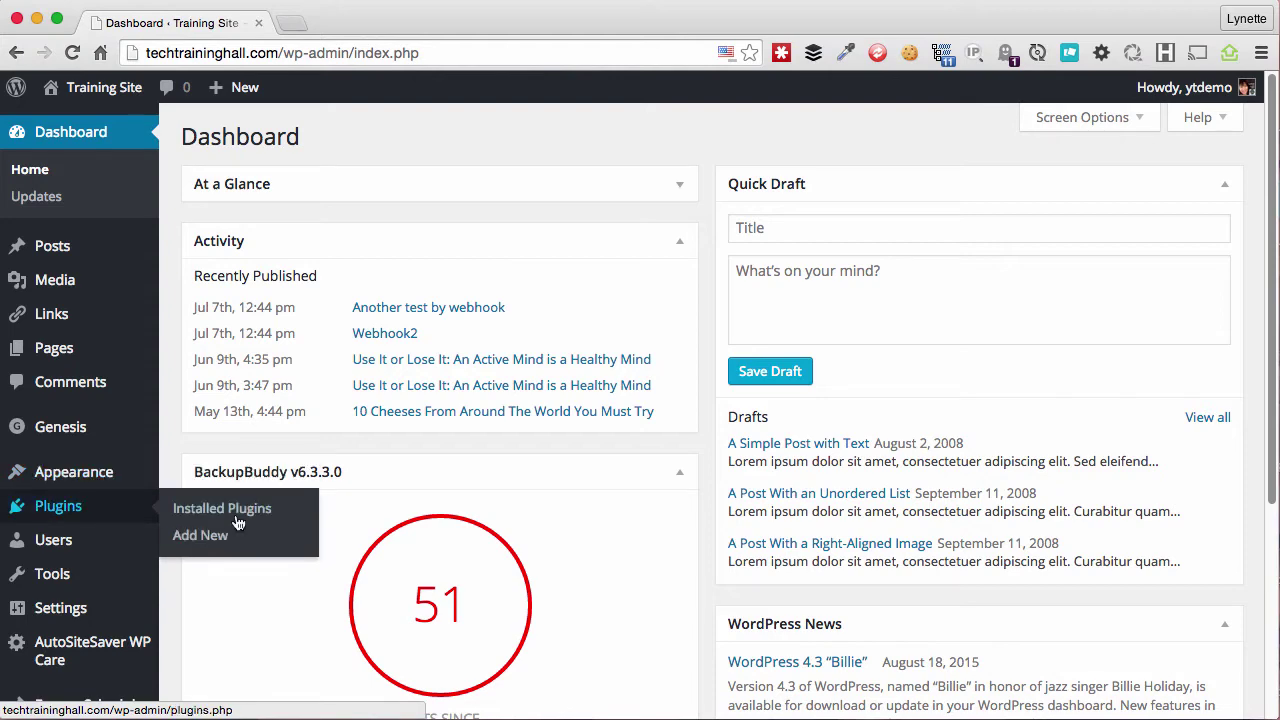
# Step: Open the Social Encore settings page from the WordPress dashboard
pyautogui.scroll(-1, 365, 417)
pyautogui.scroll(-3, 365, 417)
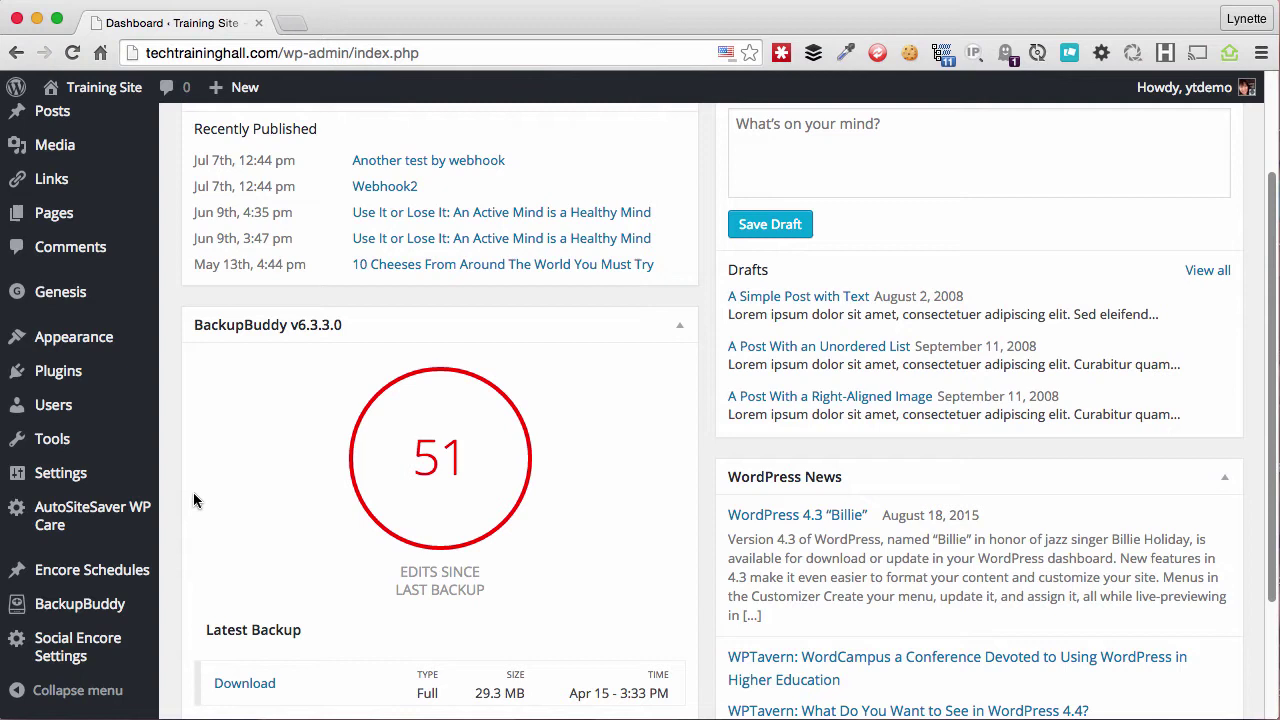
pyautogui.moveTo(115, 568)
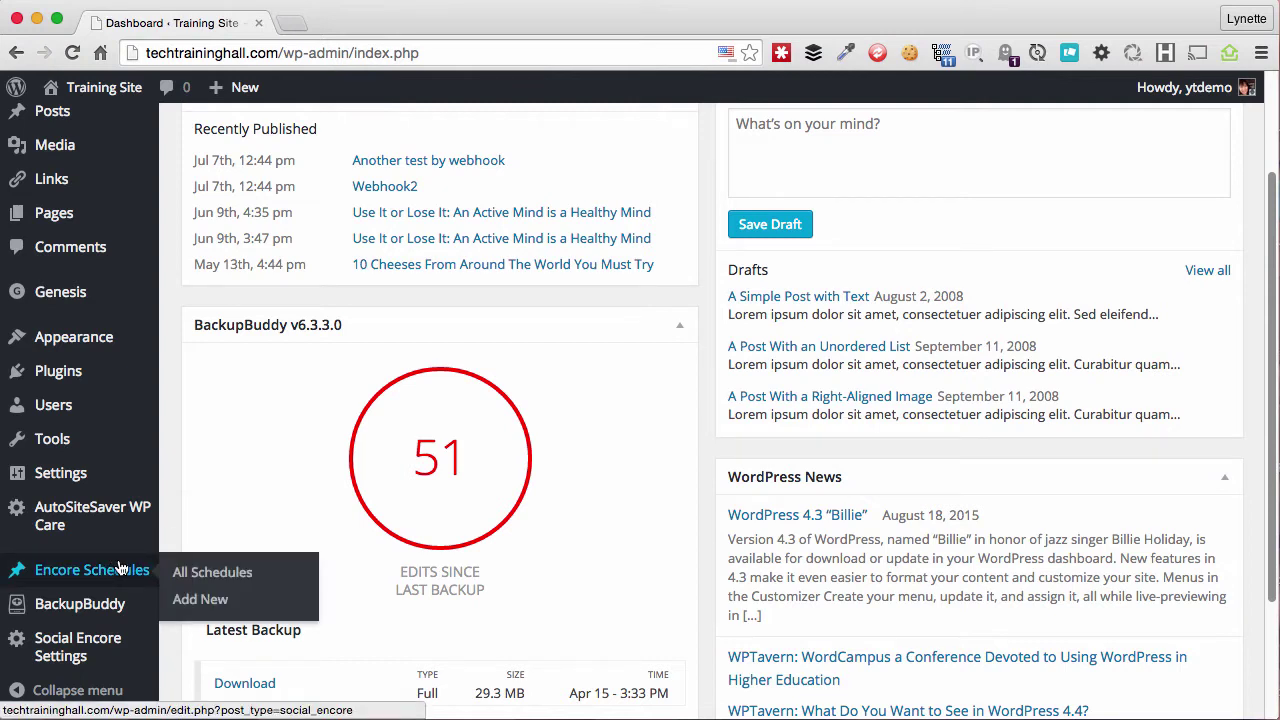
pyautogui.click(78, 638)
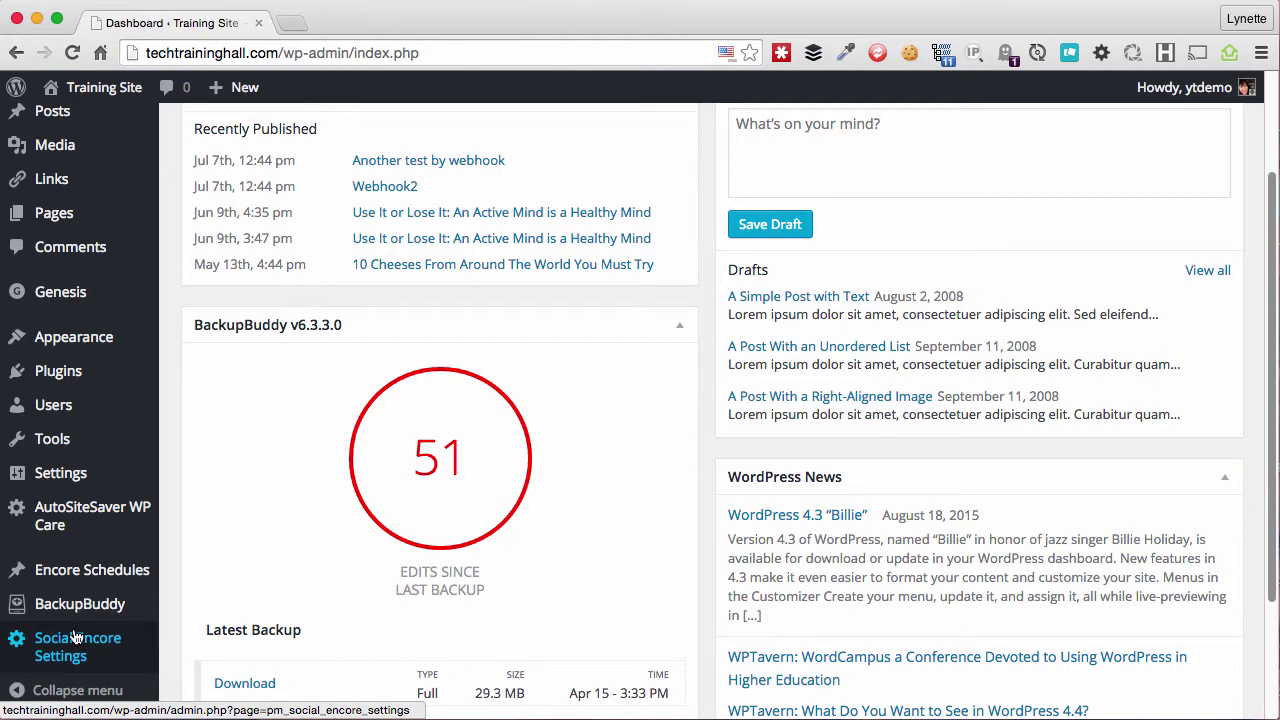
pyautogui.moveTo(104, 580)
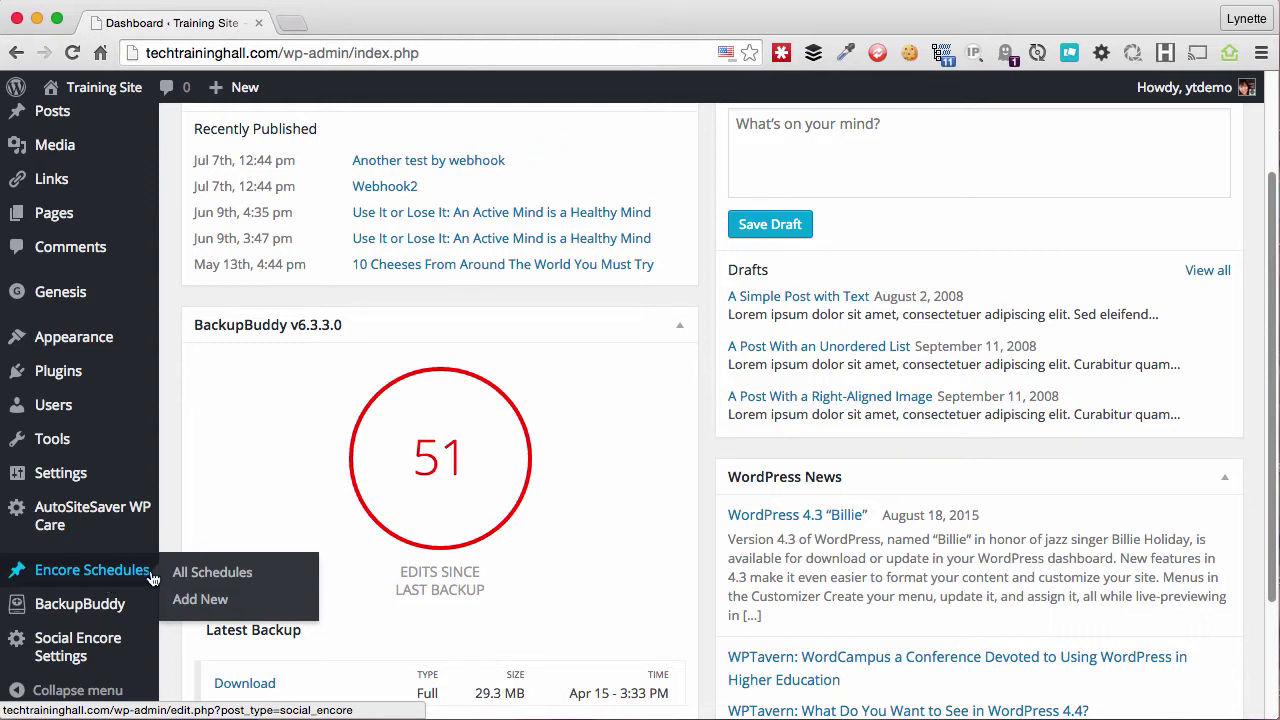
pyautogui.click(110, 641)
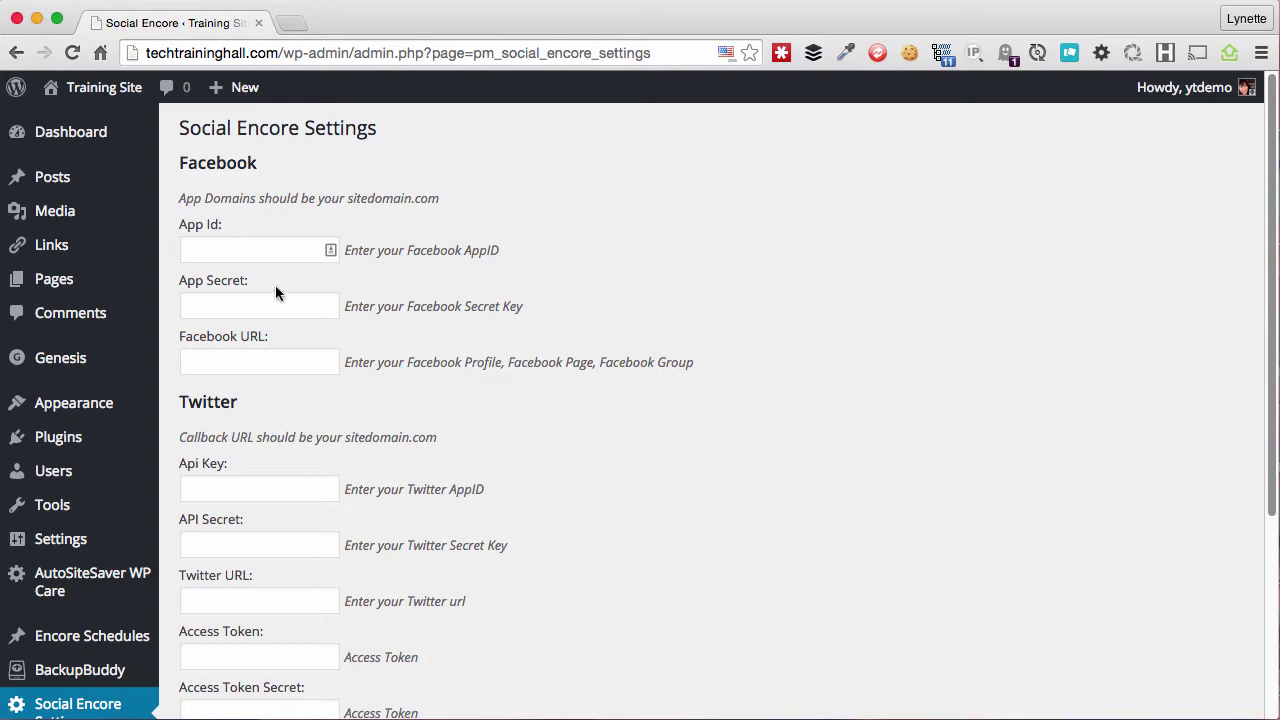
# Step: Review the Facebook, Twitter and LinkedIn credential fields and save the Social Encore settings
pyautogui.scroll(-4, 317, 221)
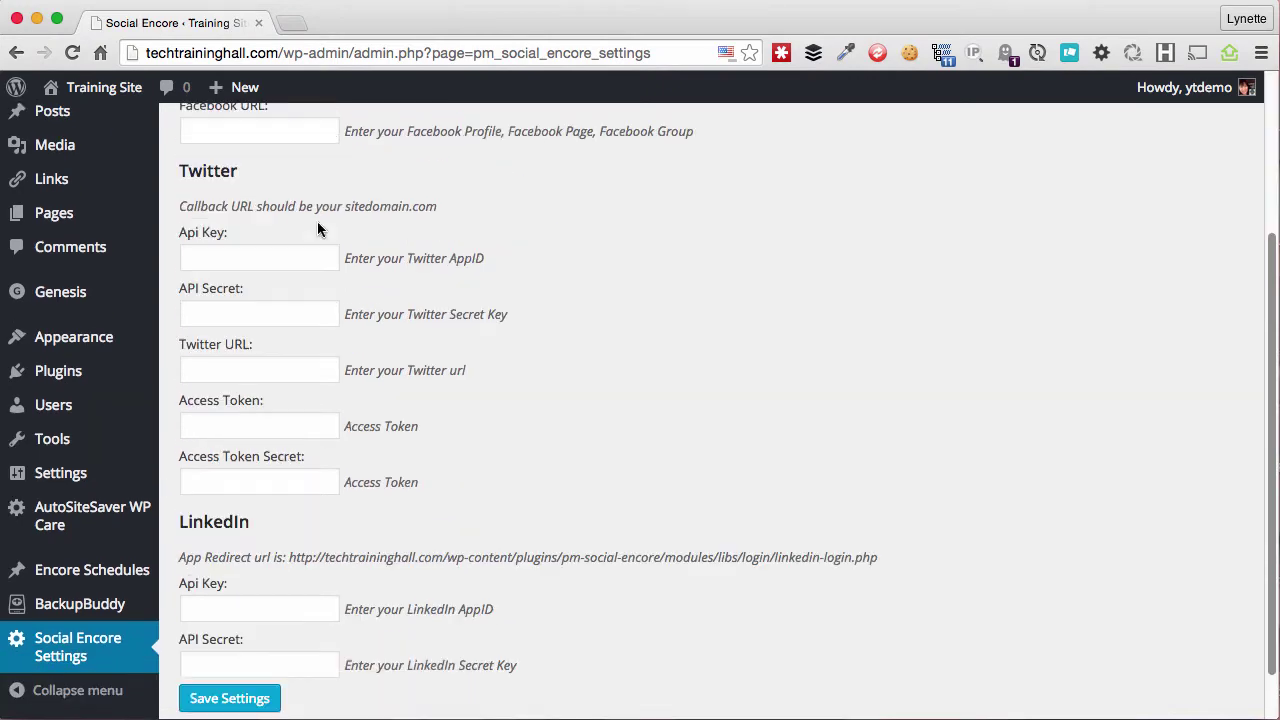
pyautogui.scroll(4, 317, 221)
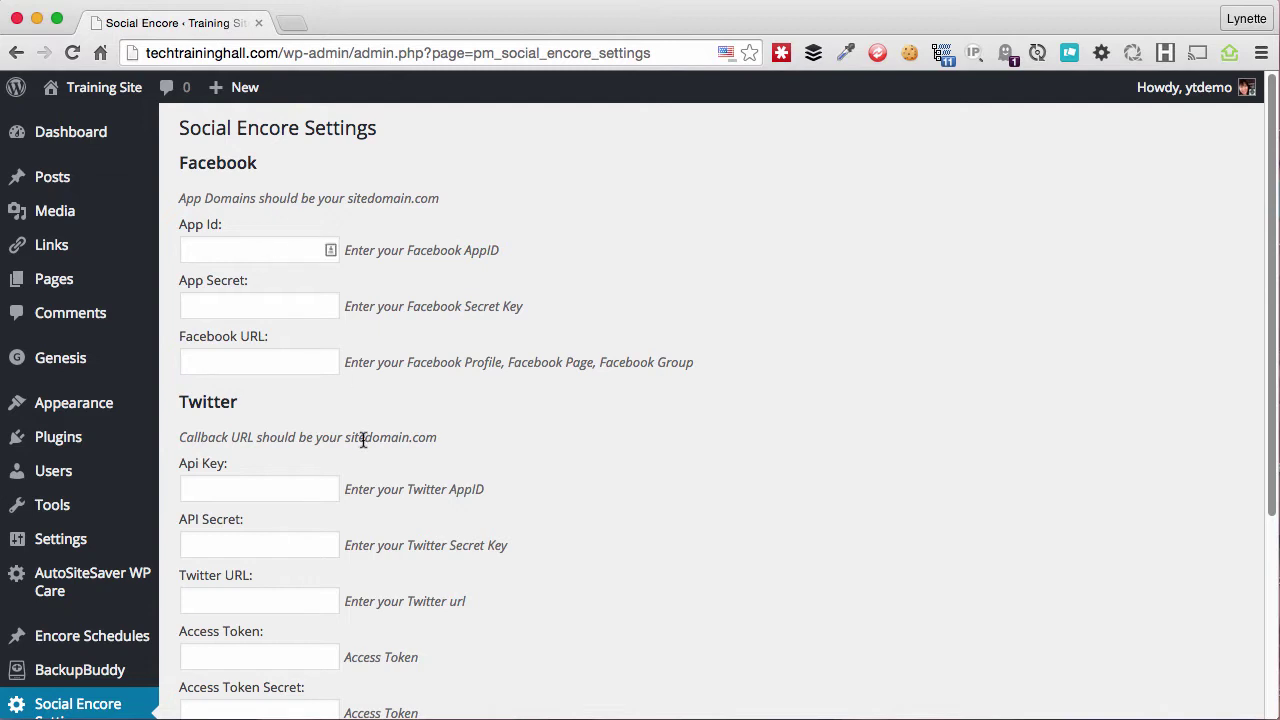
pyautogui.scroll(-2, 362, 438)
pyautogui.scroll(2, 362, 438)
pyautogui.scroll(-1, 277, 290)
pyautogui.scroll(-5, 278, 294)
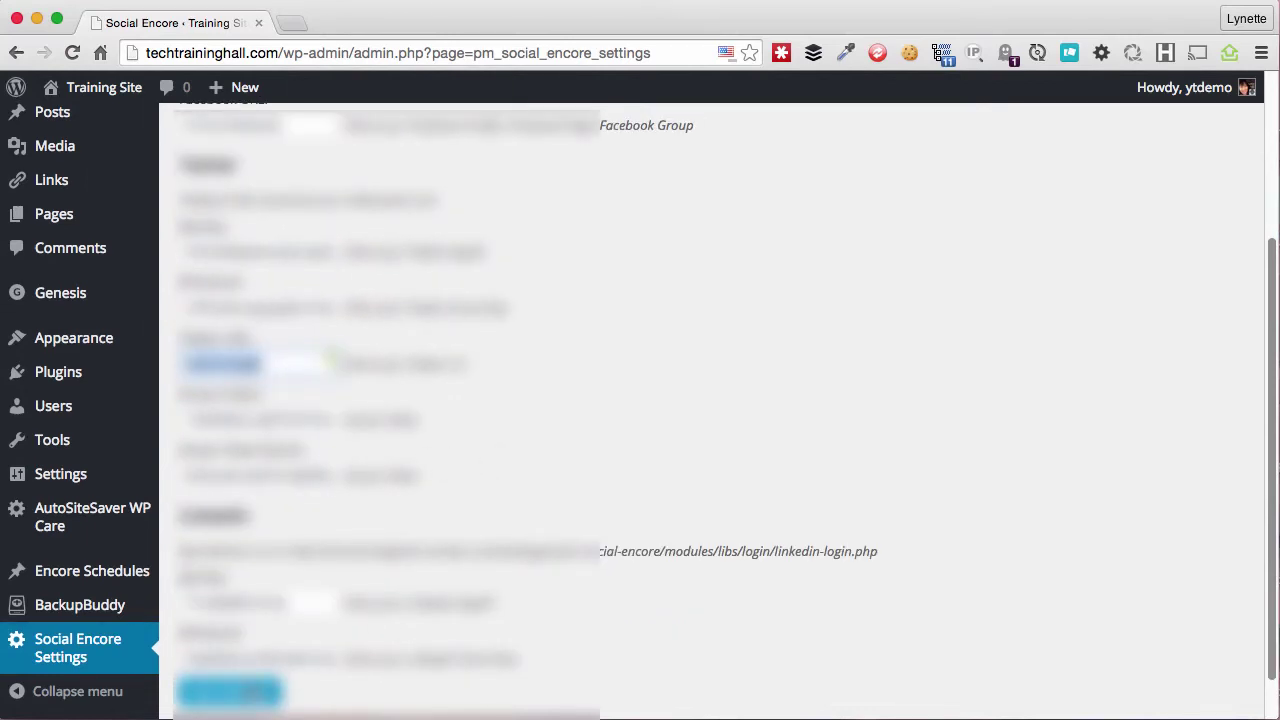
pyautogui.click(230, 691)
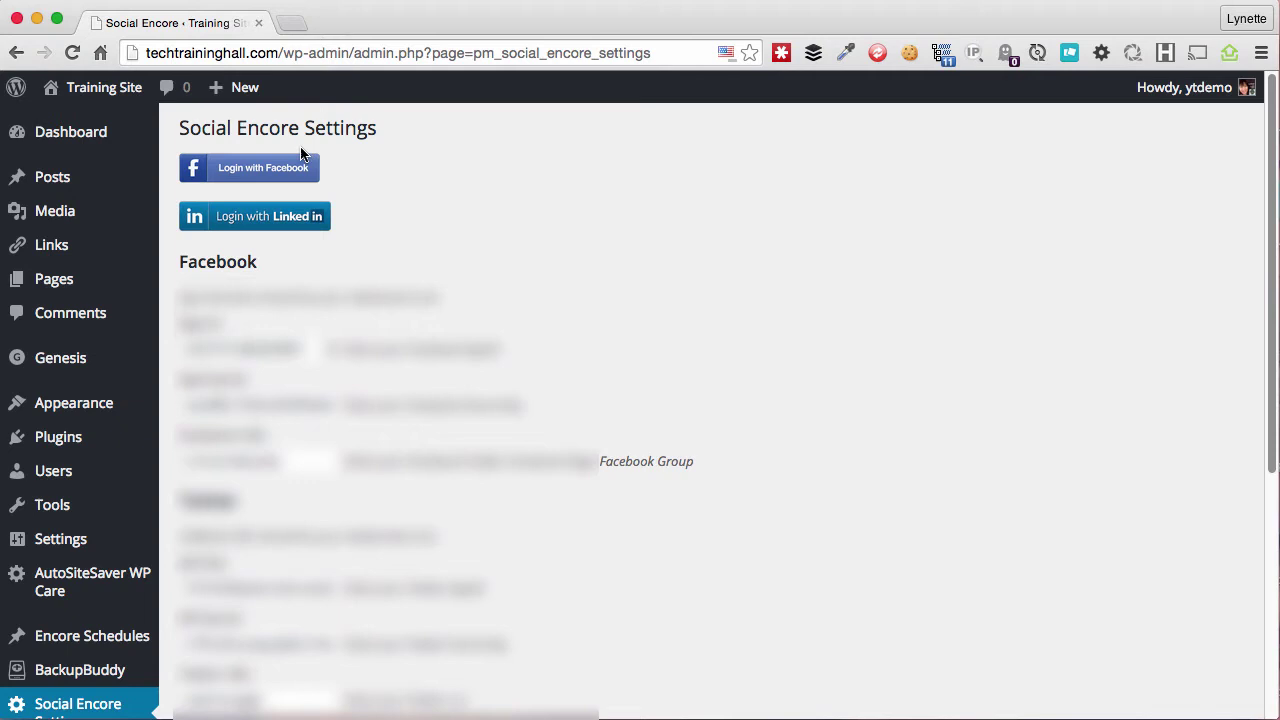
# Step: Connect Social Encore to the Facebook and LinkedIn accounts by logging in to each
pyautogui.click(265, 167)
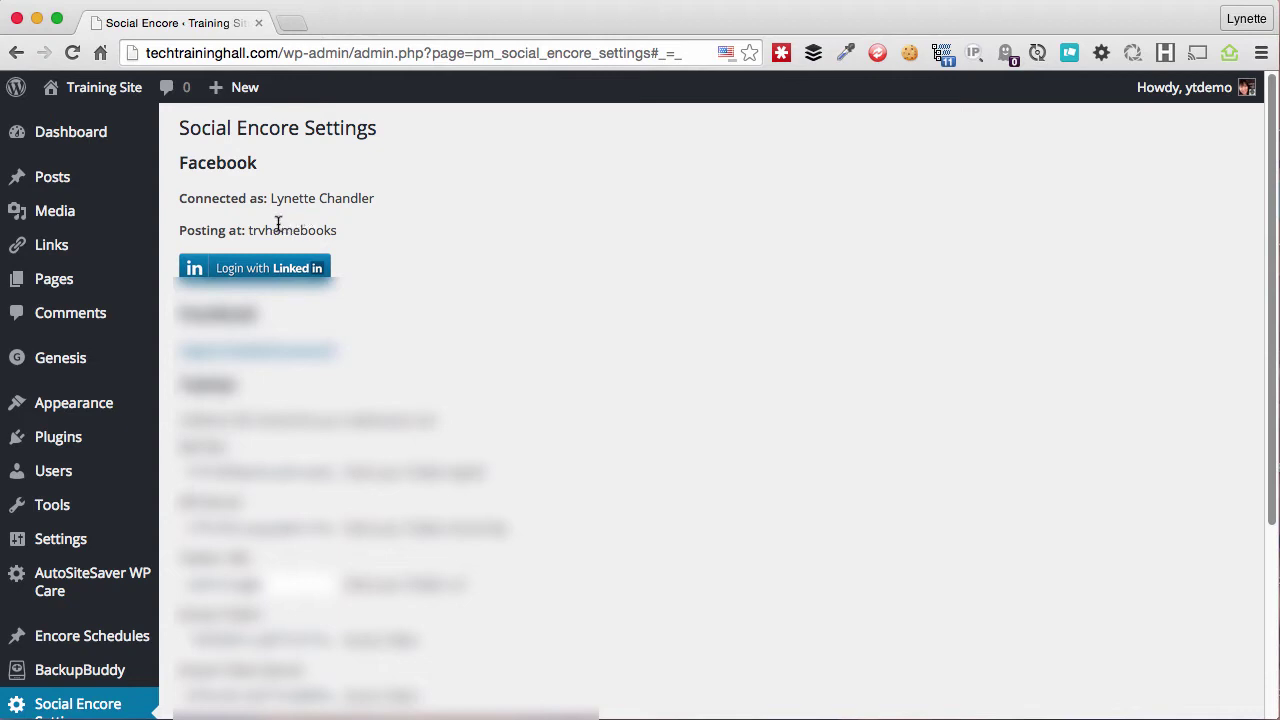
pyautogui.click(232, 268)
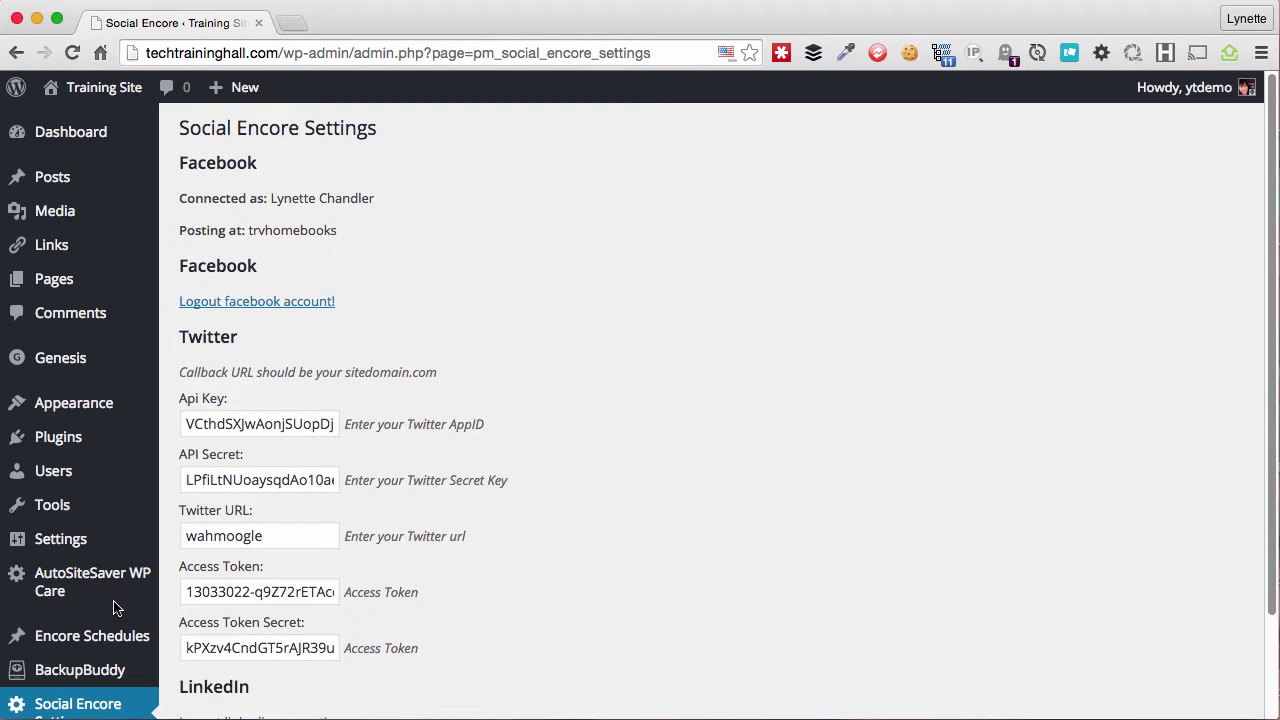
# Step: Create a new Encore schedule titled "Last month's posts" and enable it
pyautogui.moveTo(72, 642)
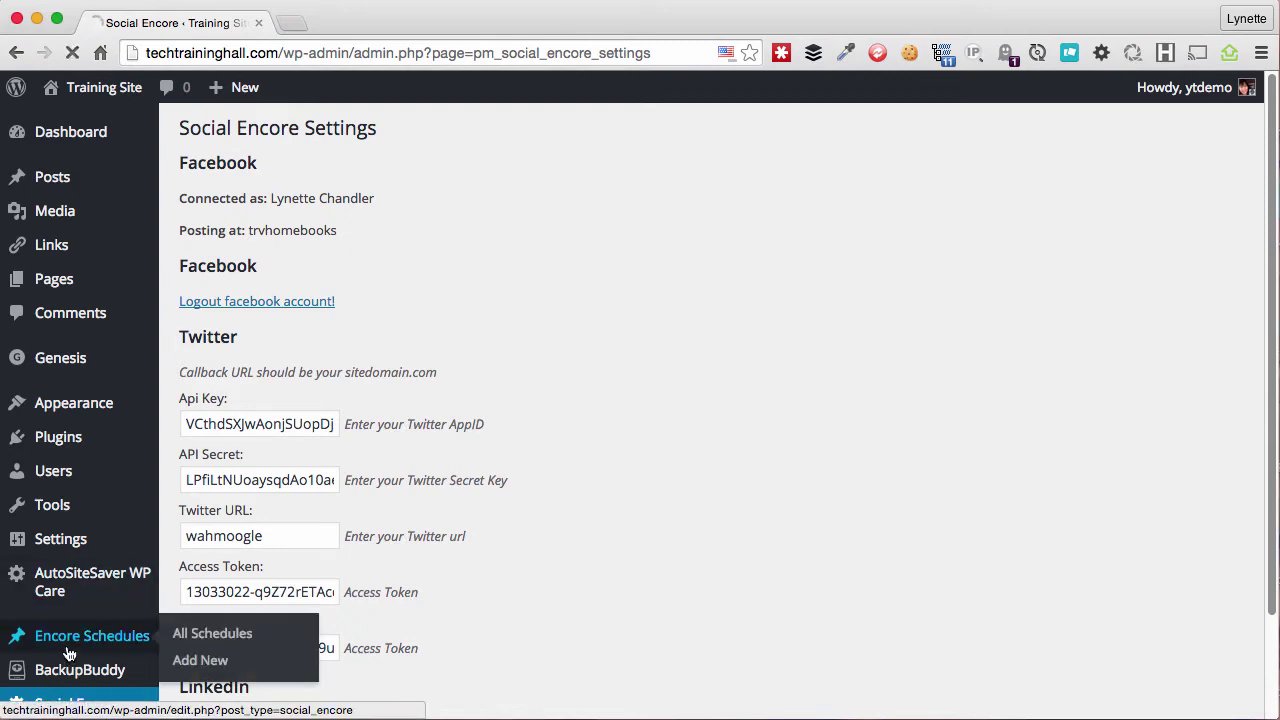
pyautogui.click(365, 137)
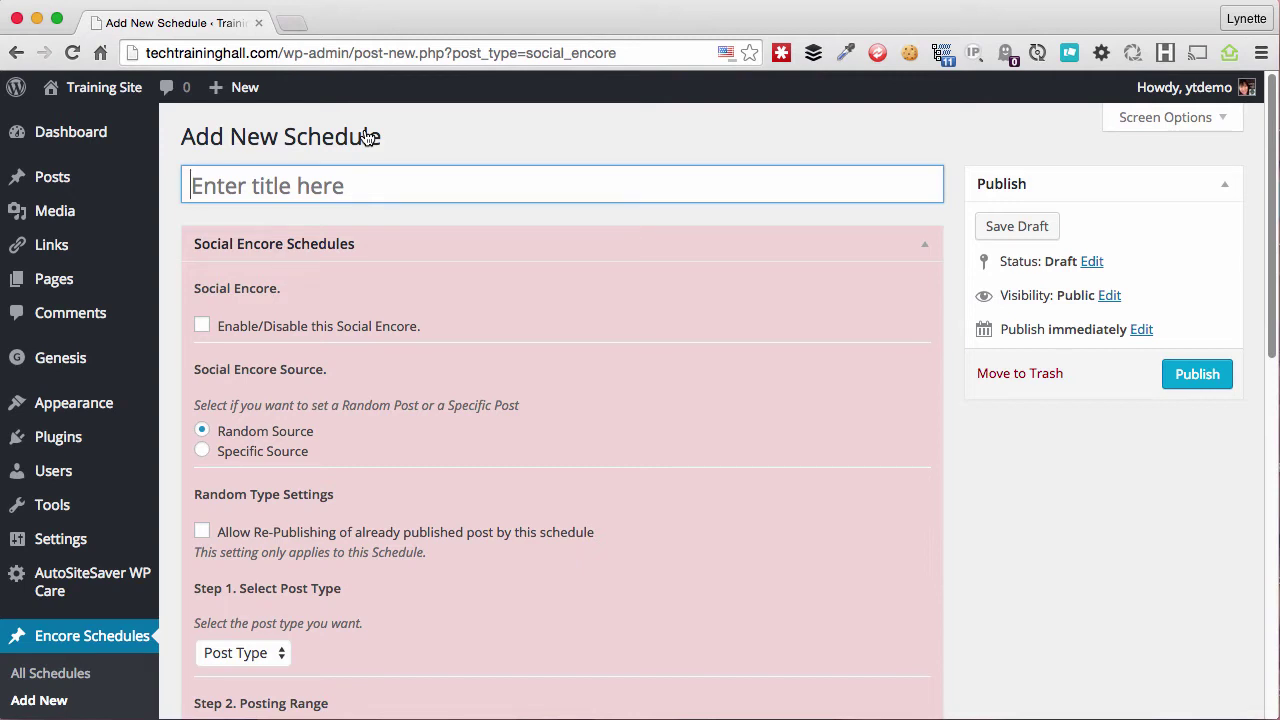
pyautogui.write("Last month's posts")
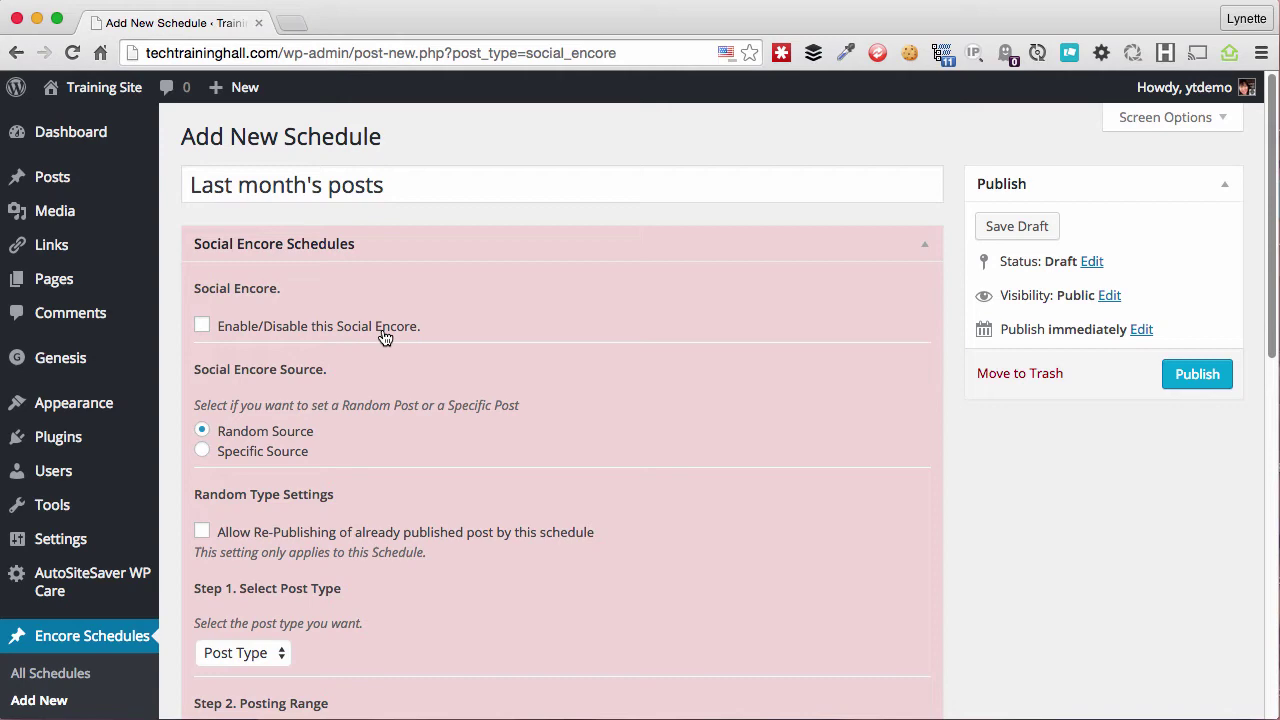
pyautogui.click(386, 333)
pyautogui.scroll(-1, 530, 328)
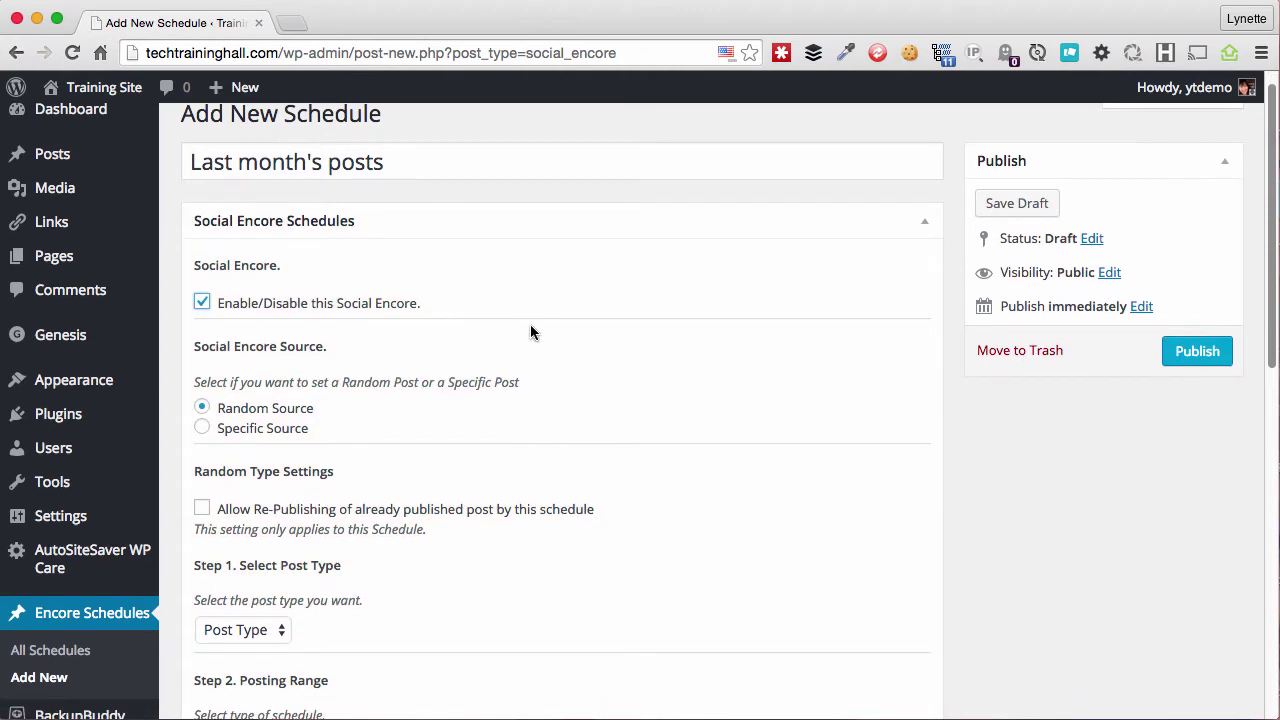
# Step: Switch re-publishing of already published posts on and off again, and choose Post as the schedule's post type
pyautogui.scroll(-2, 530, 332)
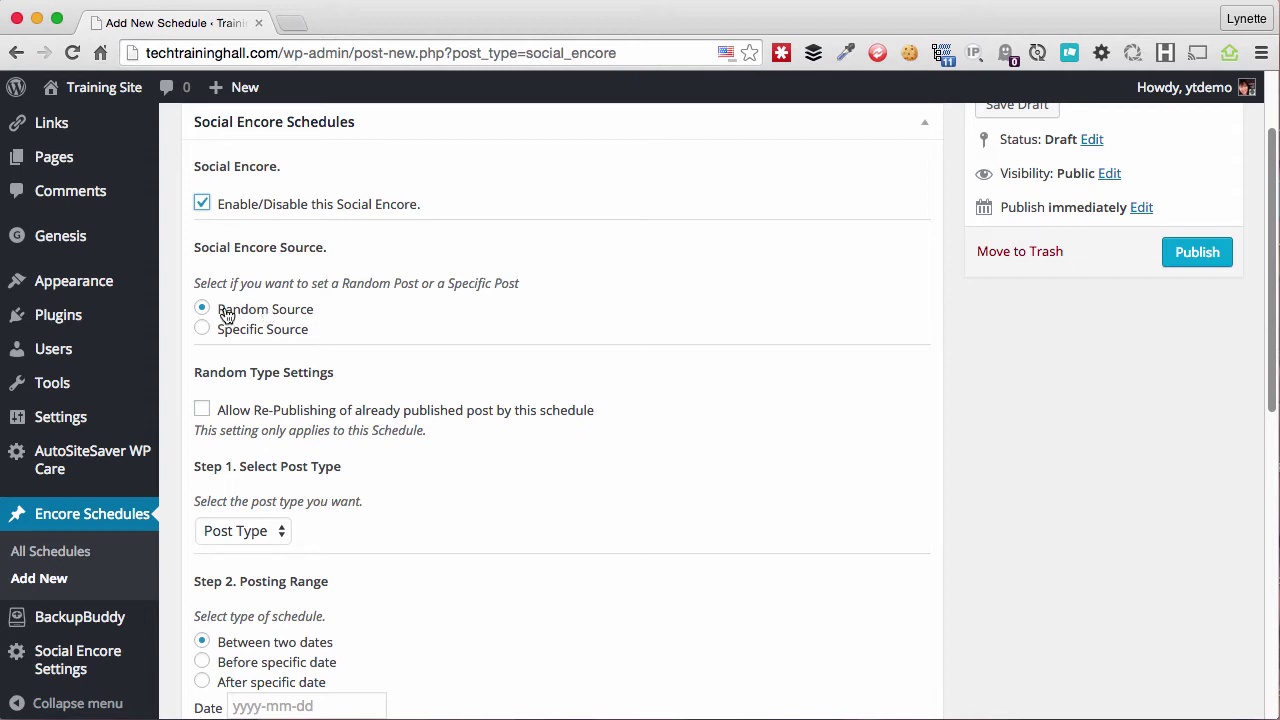
pyautogui.scroll(-1, 250, 355)
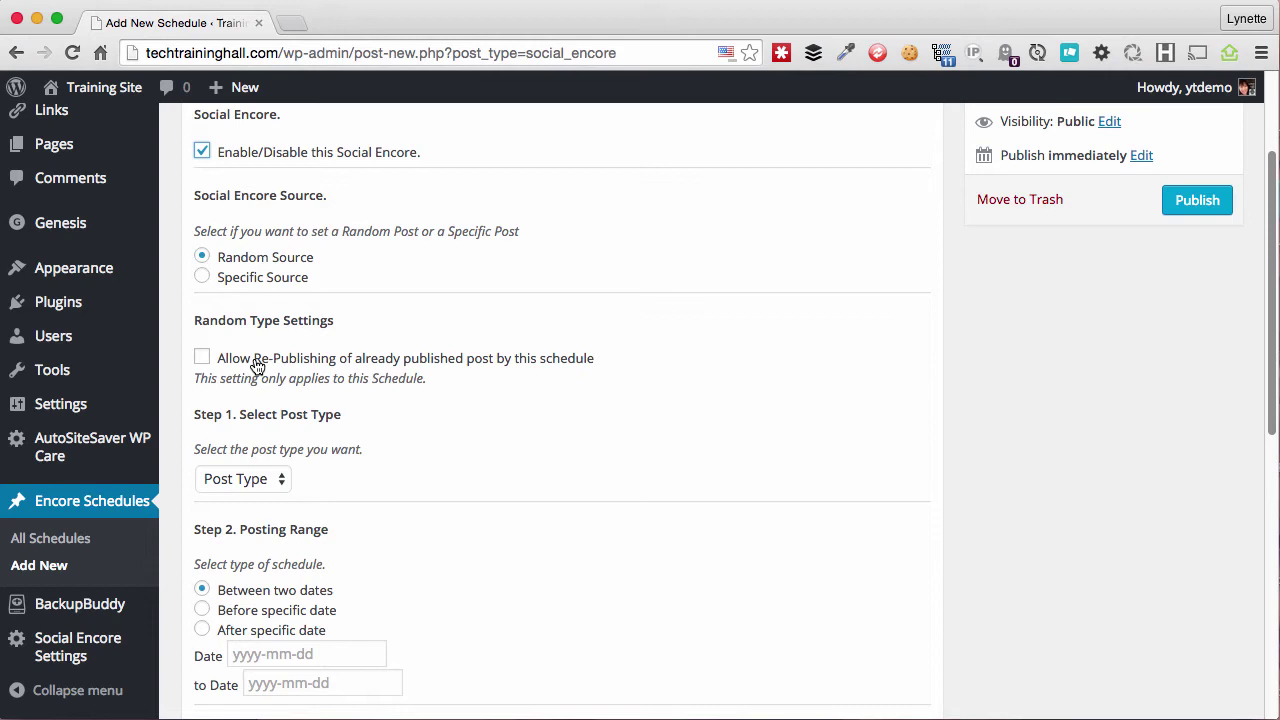
pyautogui.click(257, 362)
pyautogui.click(338, 362)
pyautogui.scroll(-3, 258, 455)
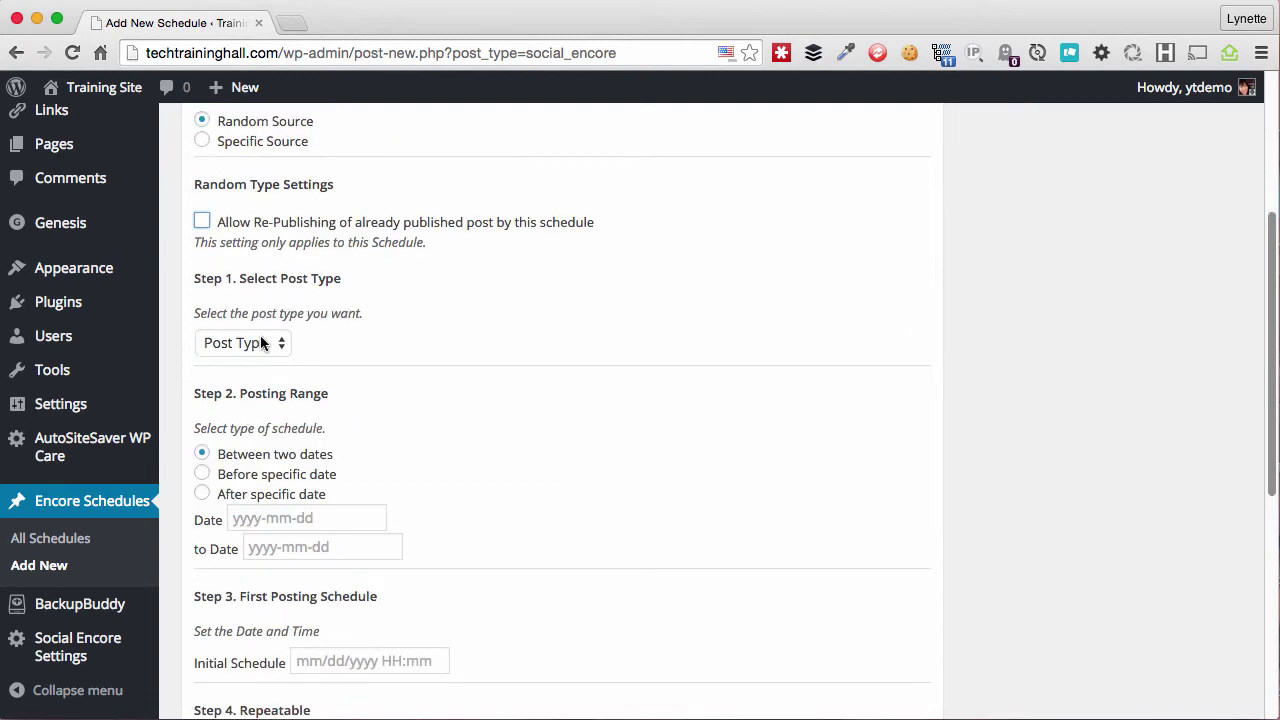
pyautogui.click(262, 343)
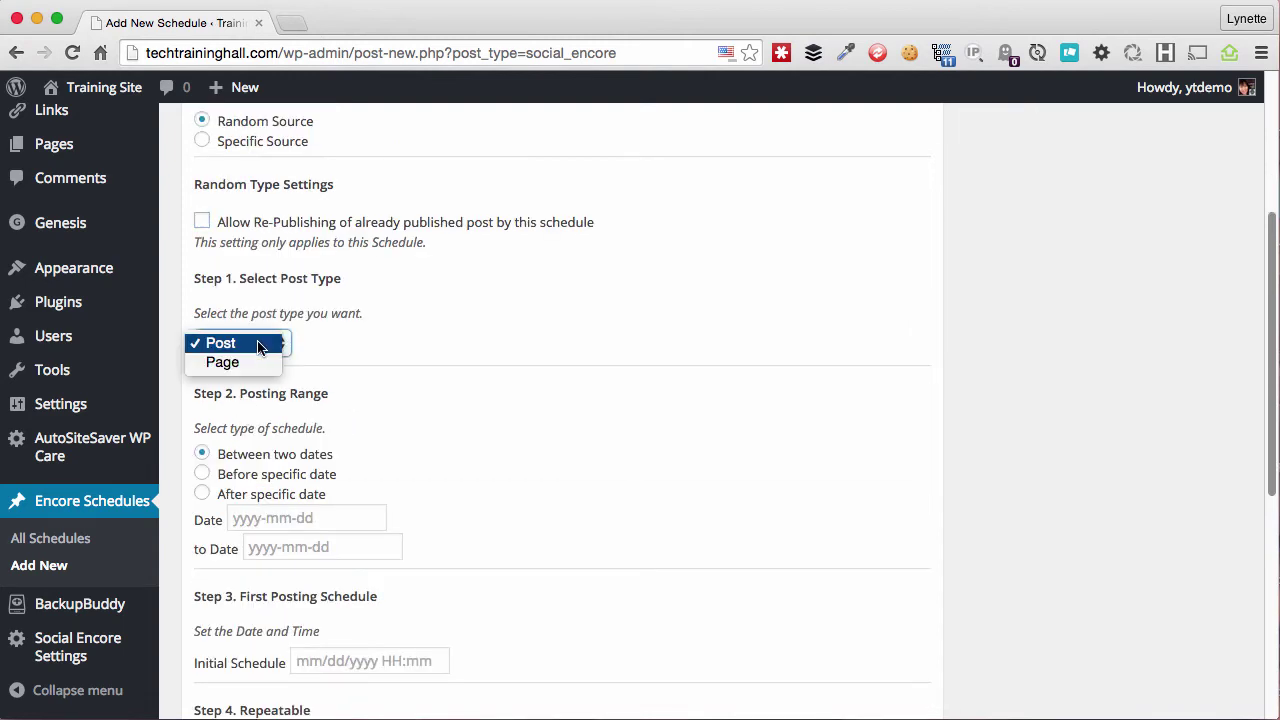
pyautogui.click(258, 344)
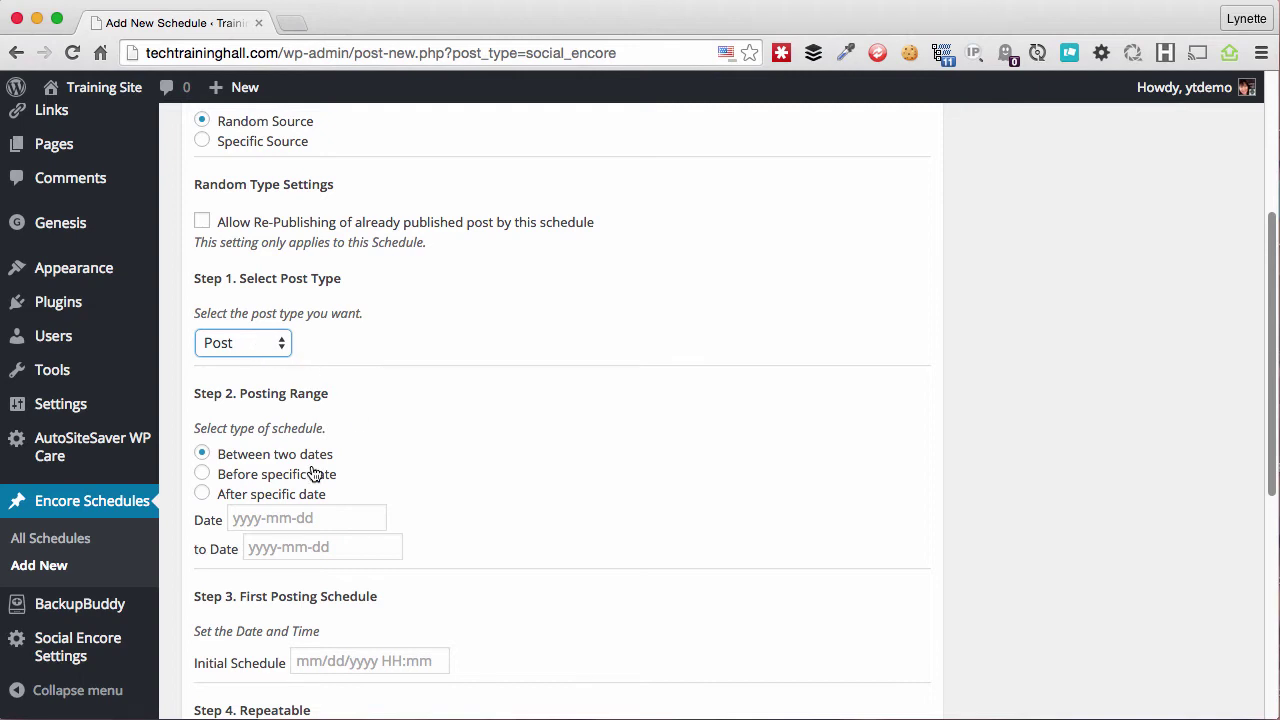
# Step: Set the posting range to posts after the specific date 2015-08-23
pyautogui.scroll(-2, 304, 474)
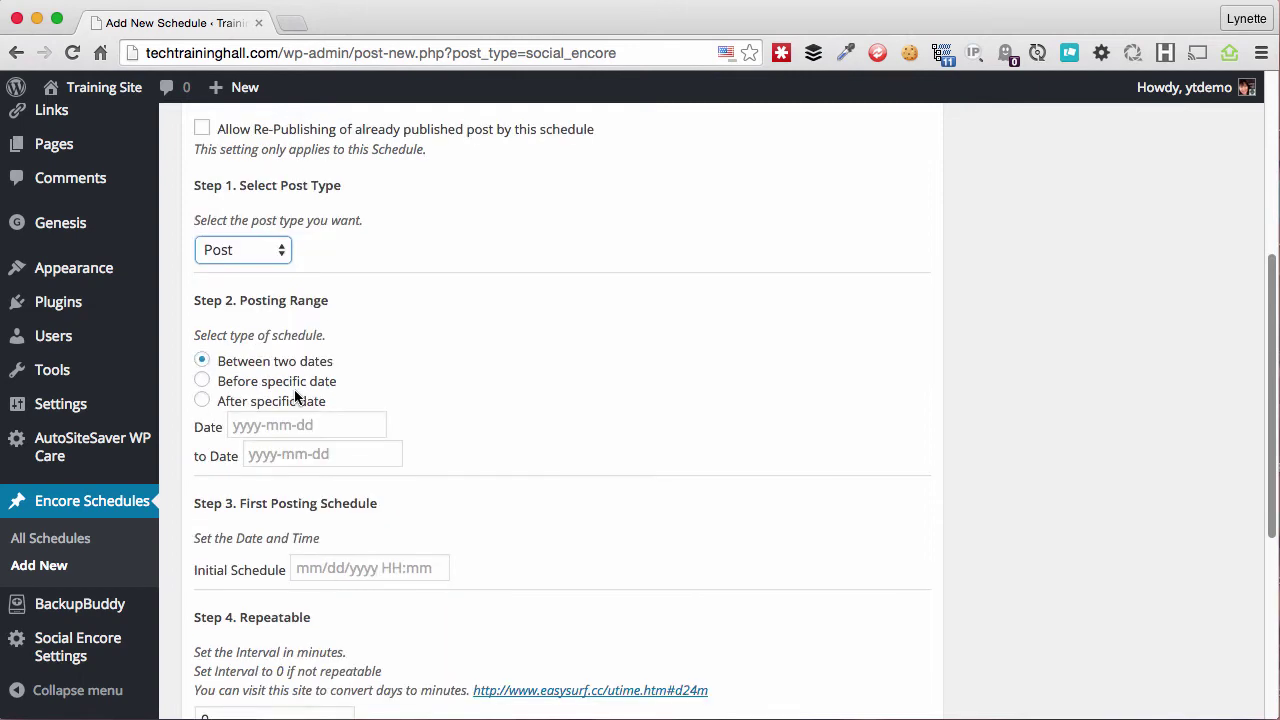
pyautogui.click(228, 403)
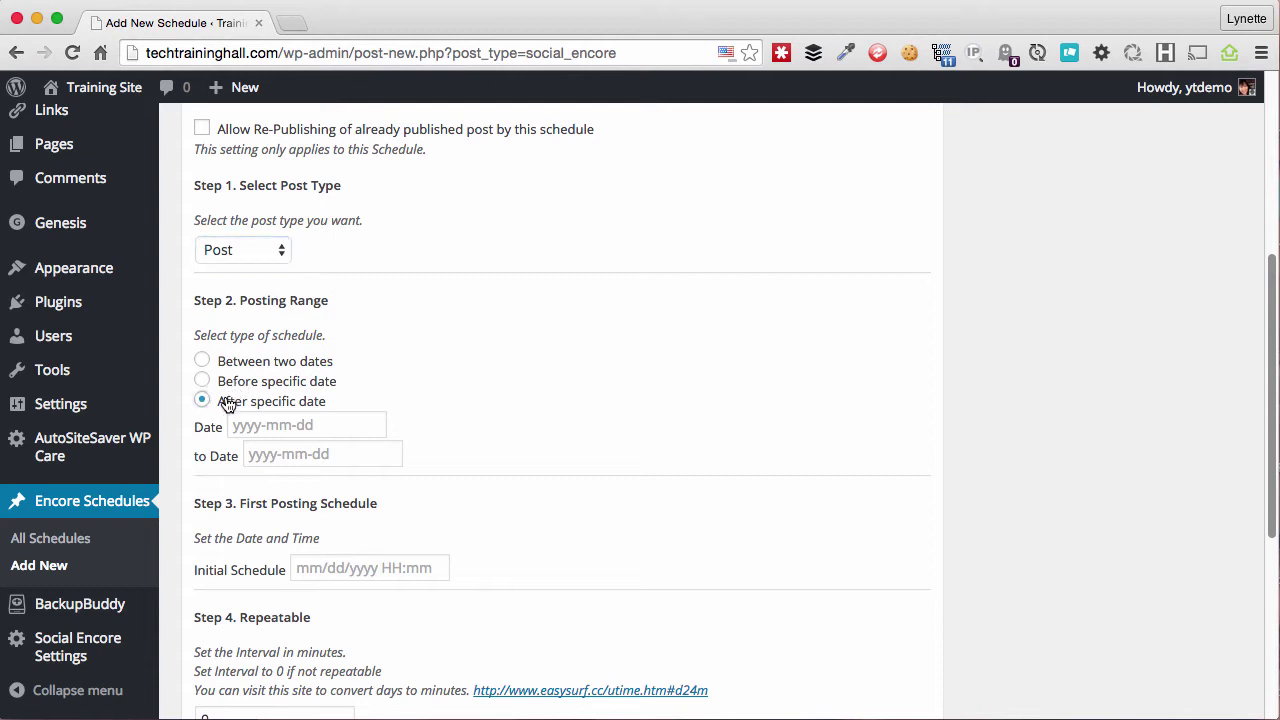
pyautogui.click(285, 424)
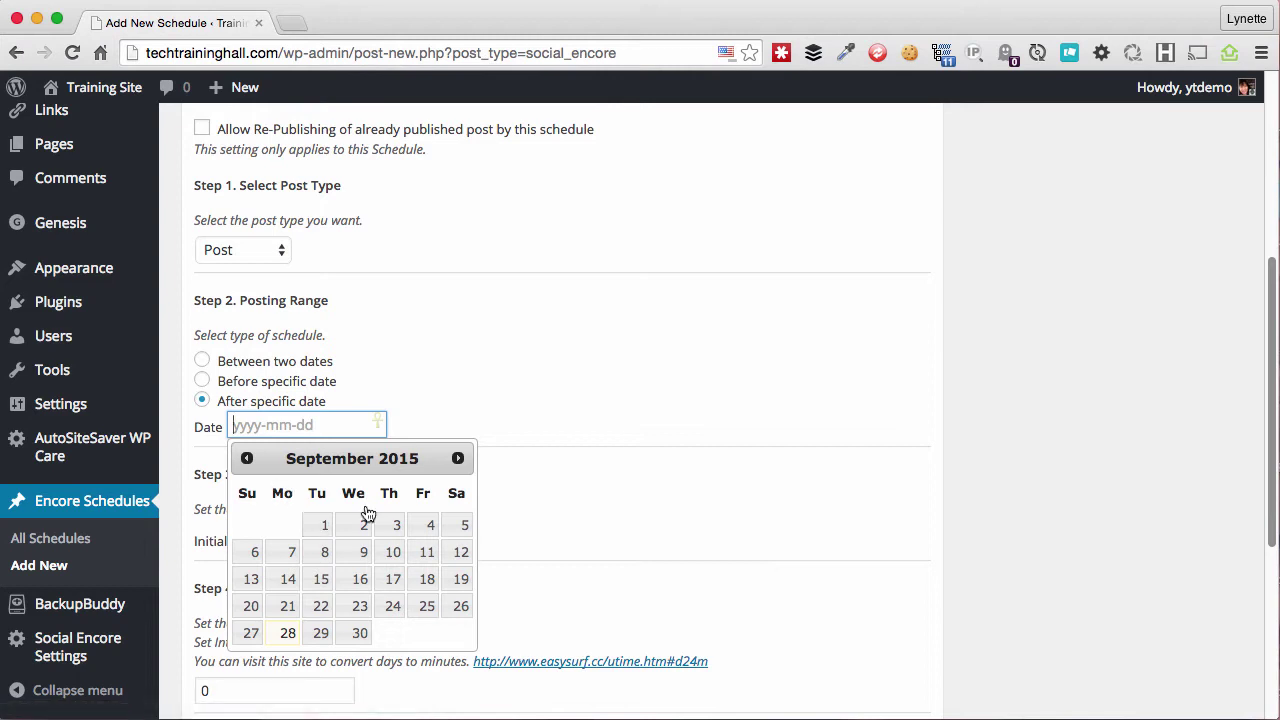
pyautogui.click(247, 458)
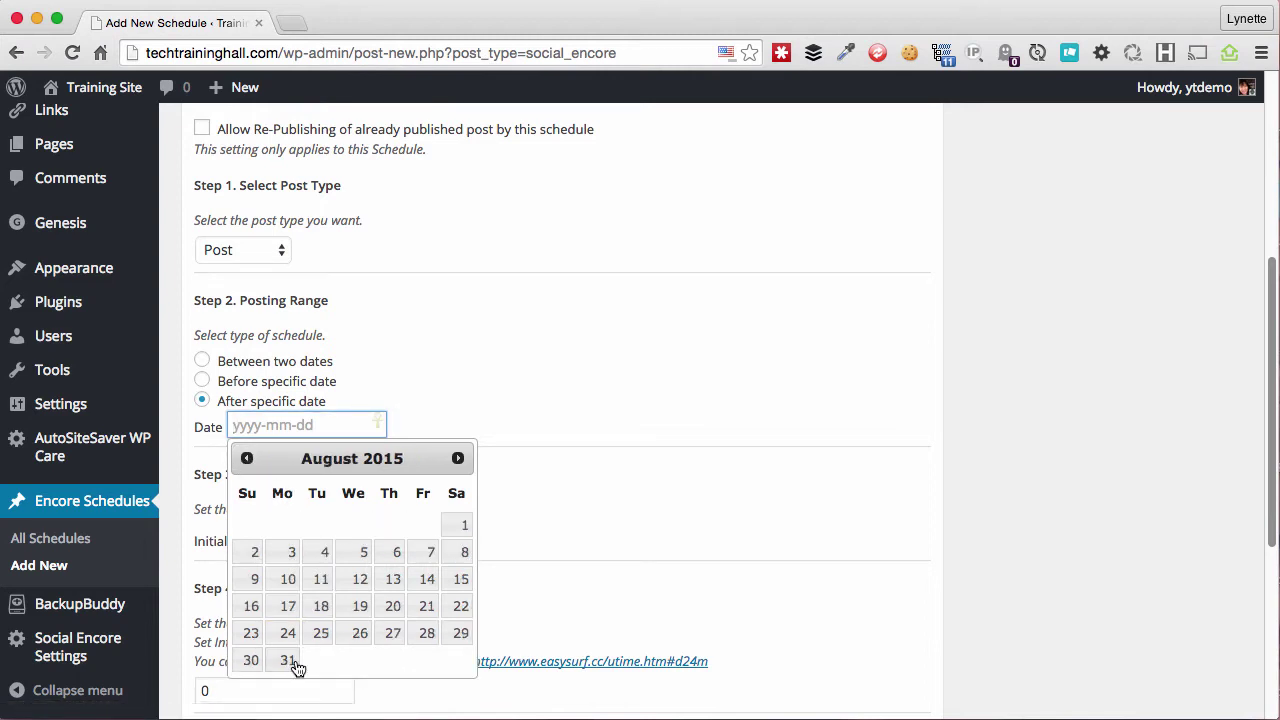
pyautogui.click(256, 633)
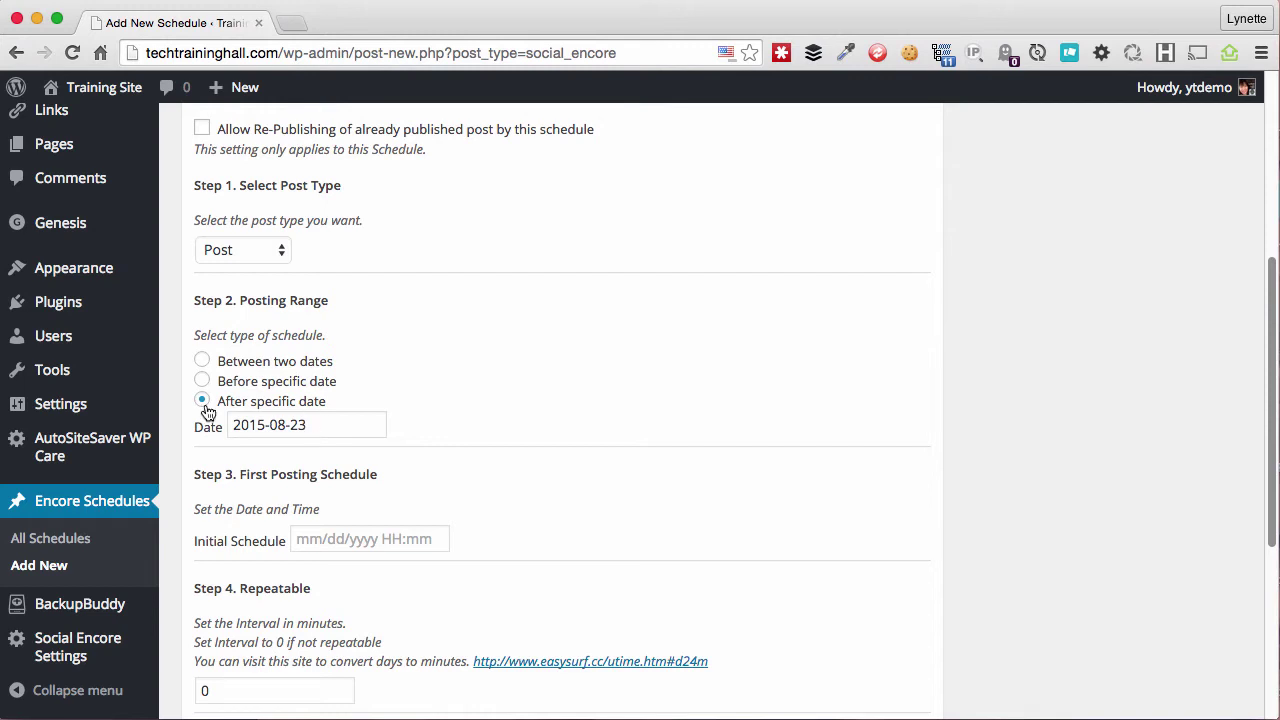
# Step: Set the posting range to between two dates, from 2015-08-01 to 2015-08-31
pyautogui.click(256, 364)
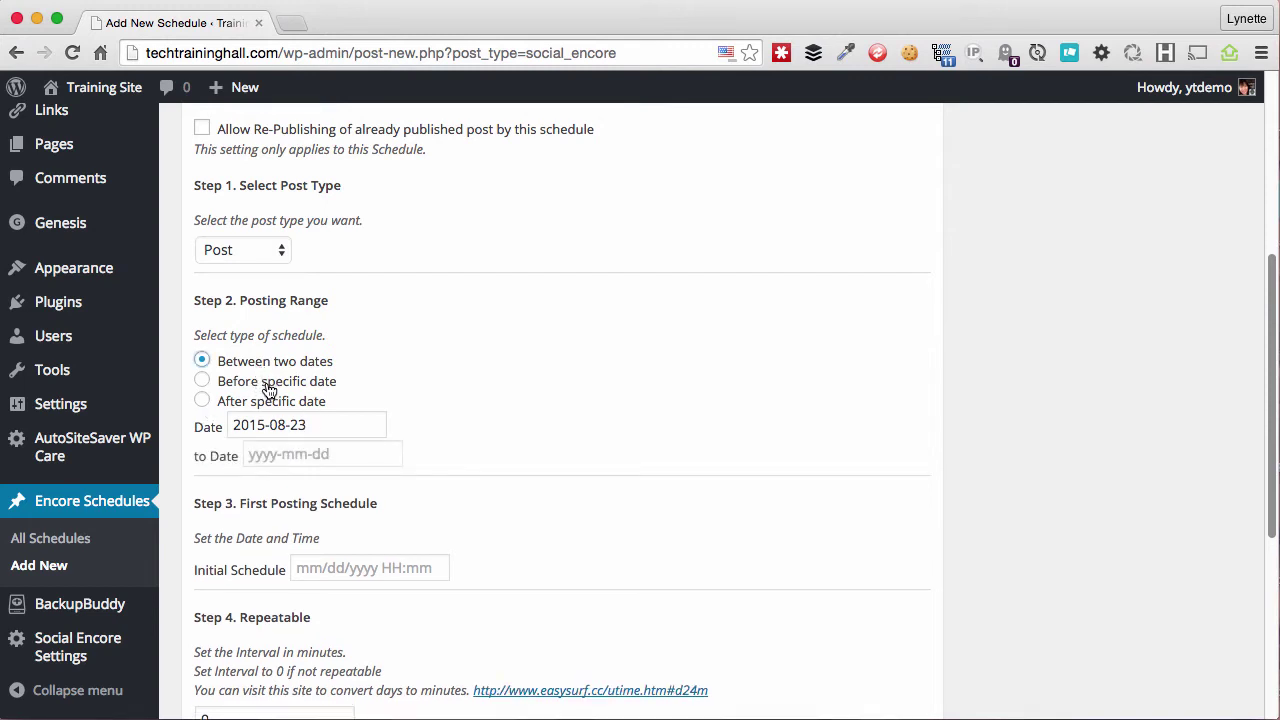
pyautogui.click(331, 426)
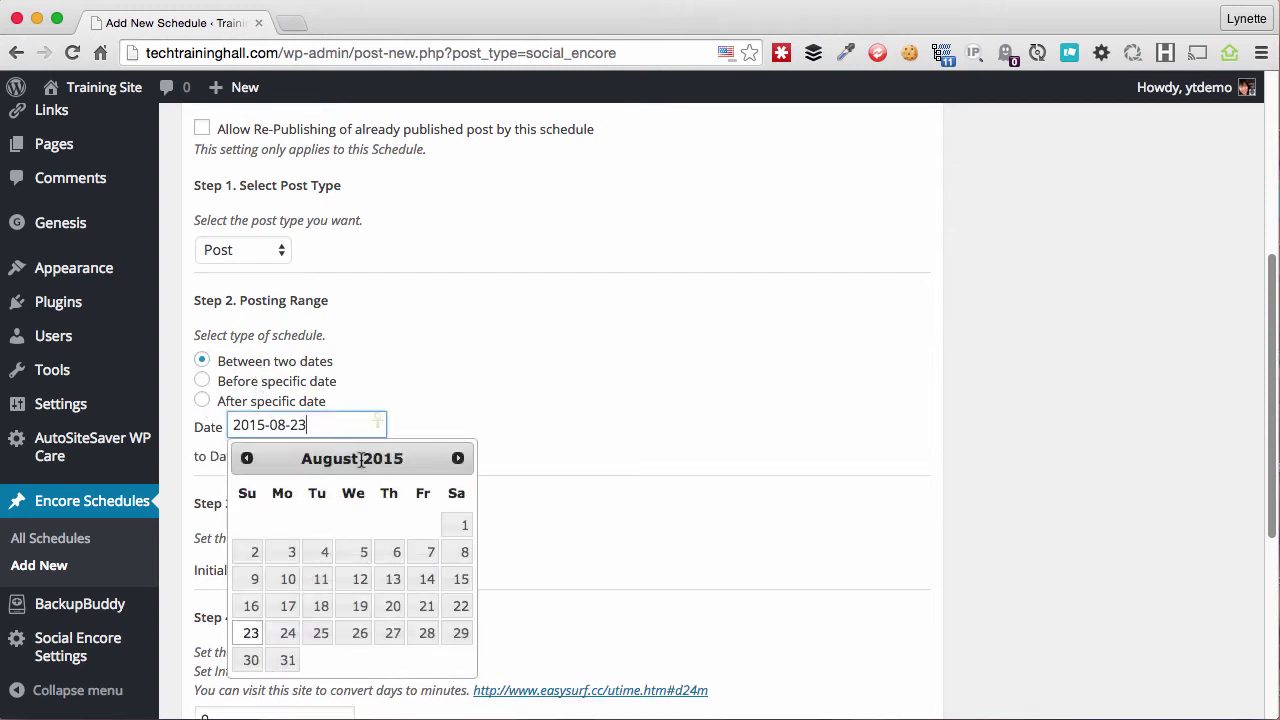
pyautogui.click(460, 524)
pyautogui.click(298, 455)
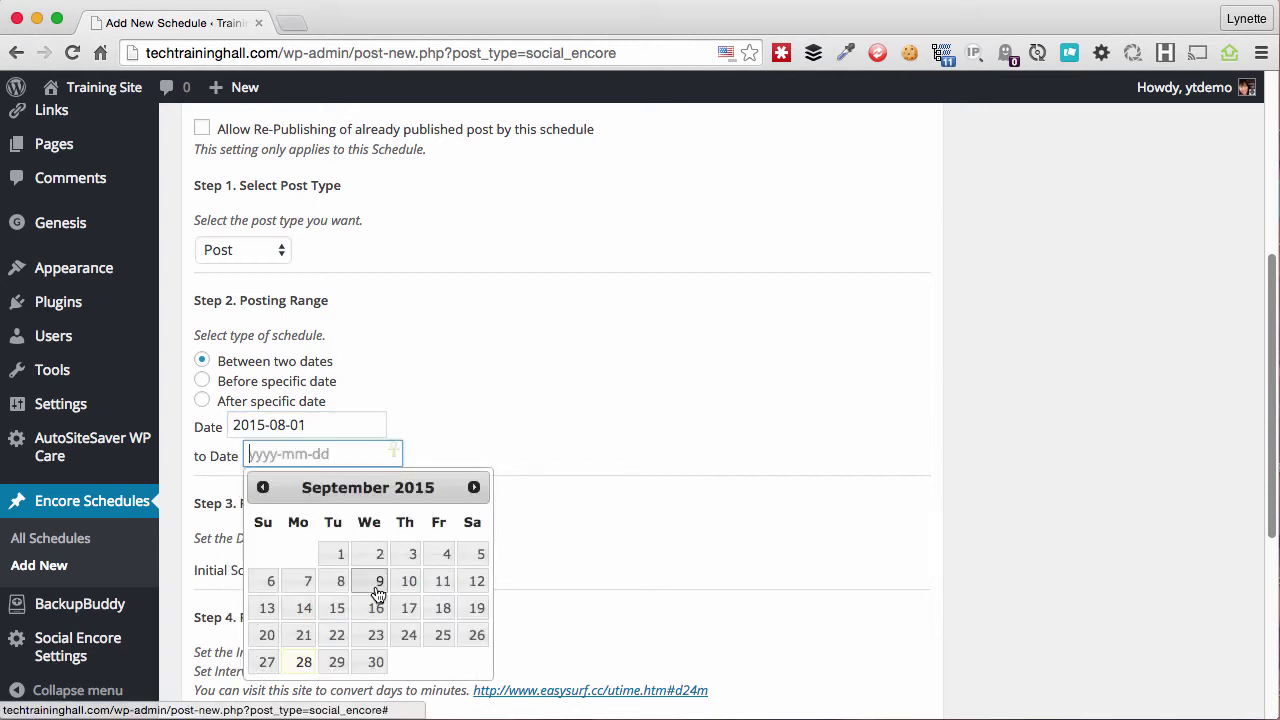
pyautogui.click(263, 487)
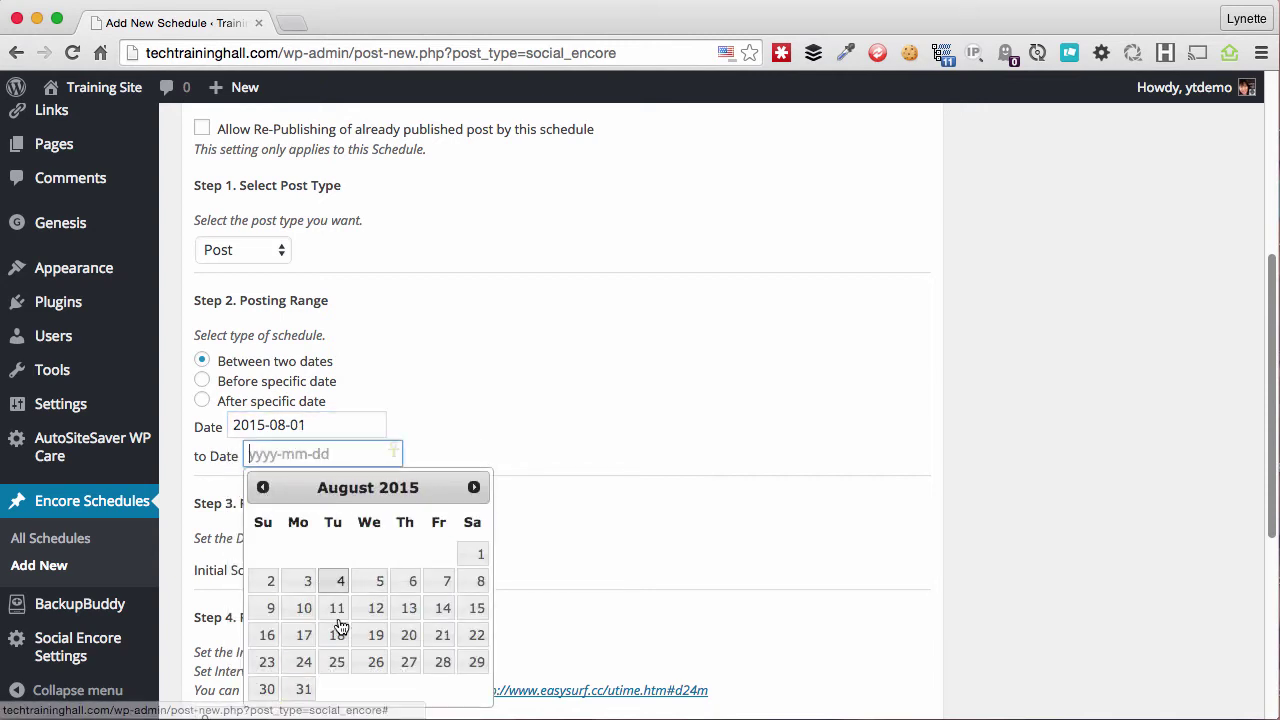
pyautogui.click(303, 689)
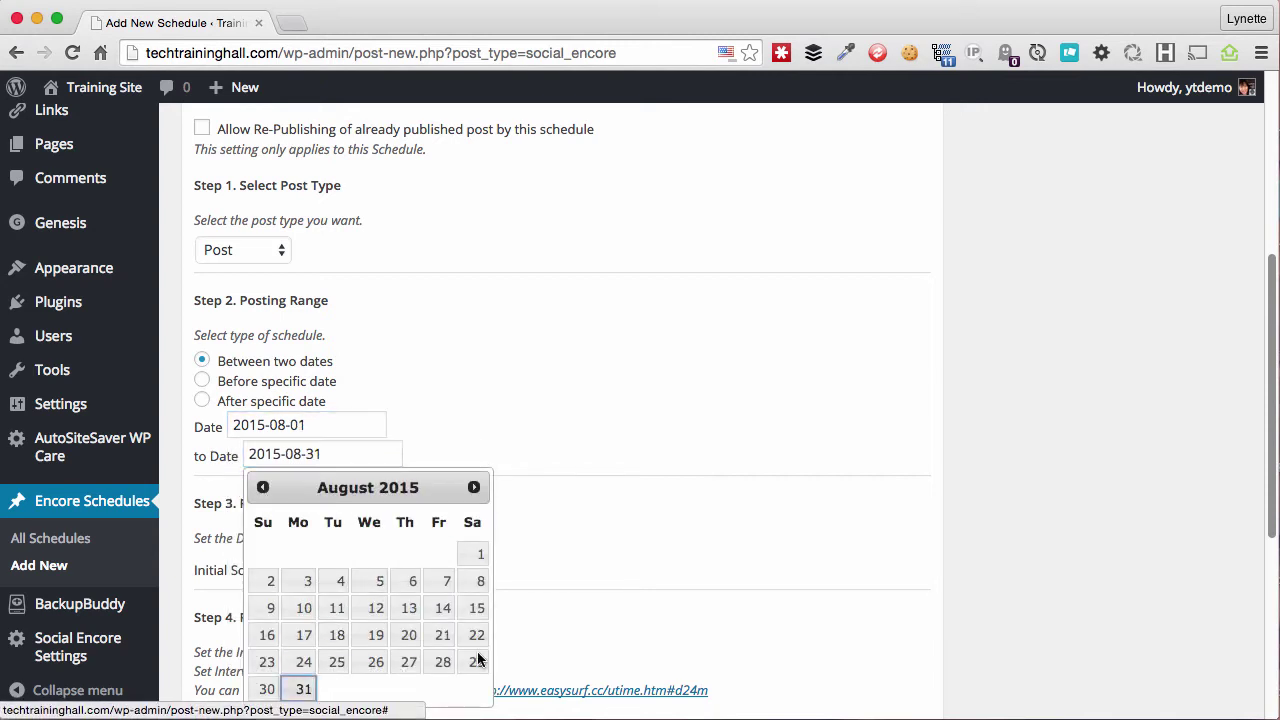
# Step: Try the before-date posting range, then set it to after the specific date 2015-08-23
pyautogui.click(305, 388)
pyautogui.click(307, 425)
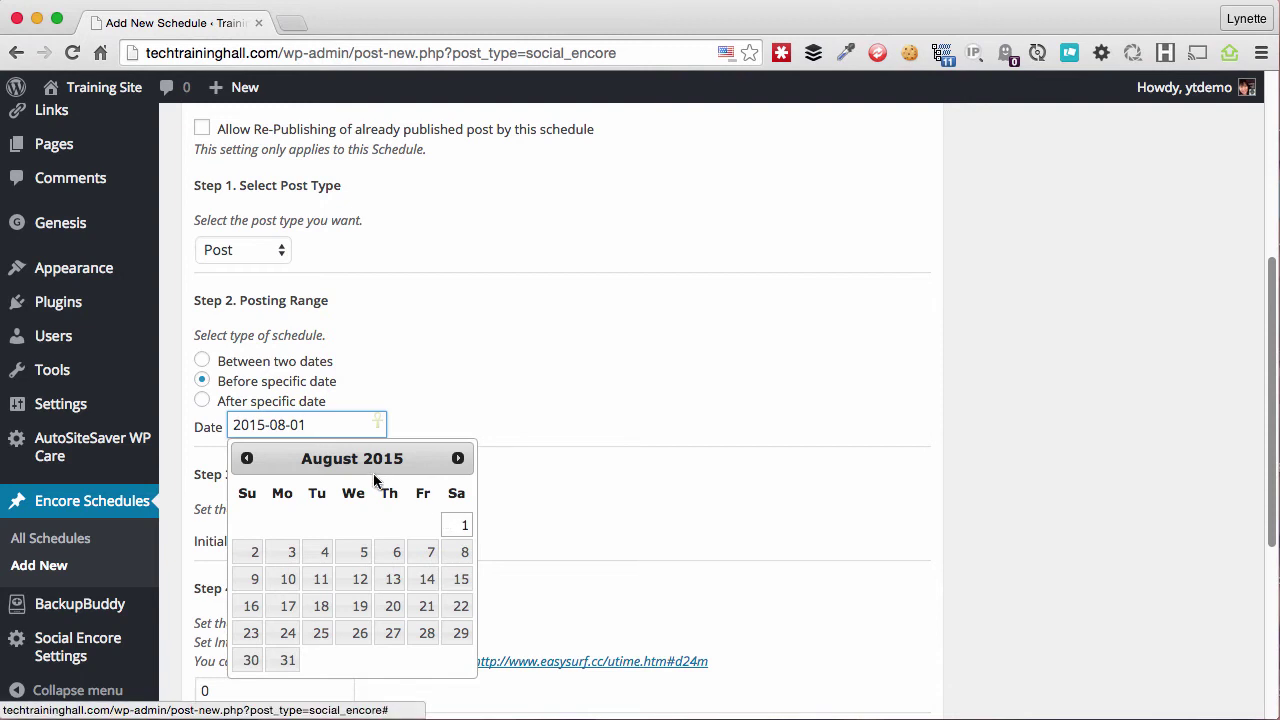
pyautogui.doubleClick(265, 404)
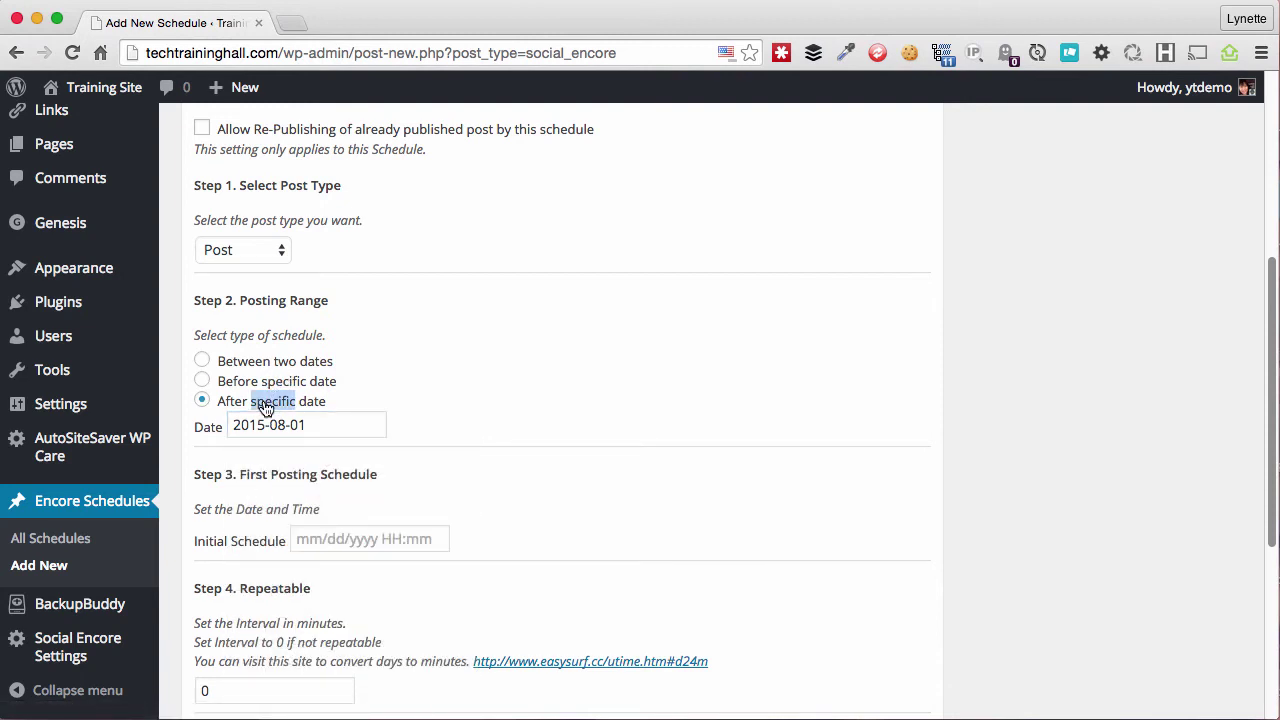
pyautogui.click(302, 420)
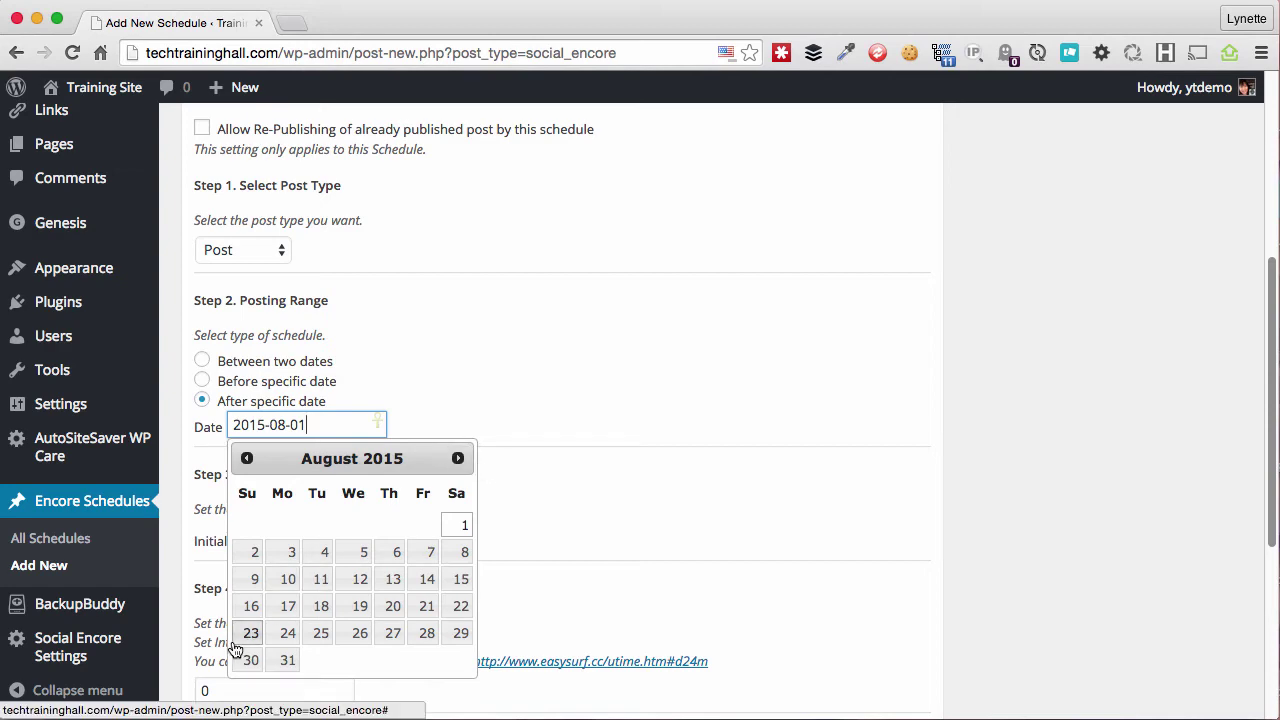
pyautogui.click(246, 635)
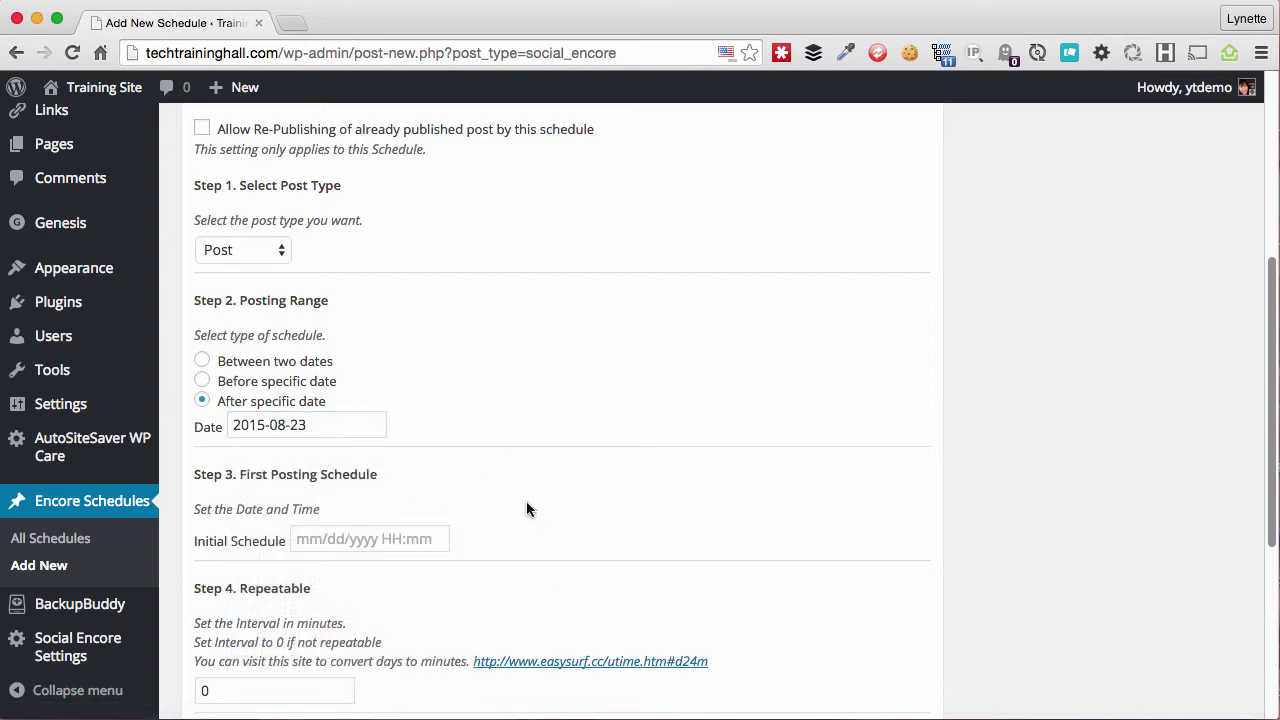
# Step: Set the first posting schedule's initial date and time to 09/28/2015 17:38
pyautogui.scroll(-2, 526, 511)
pyautogui.click(388, 434)
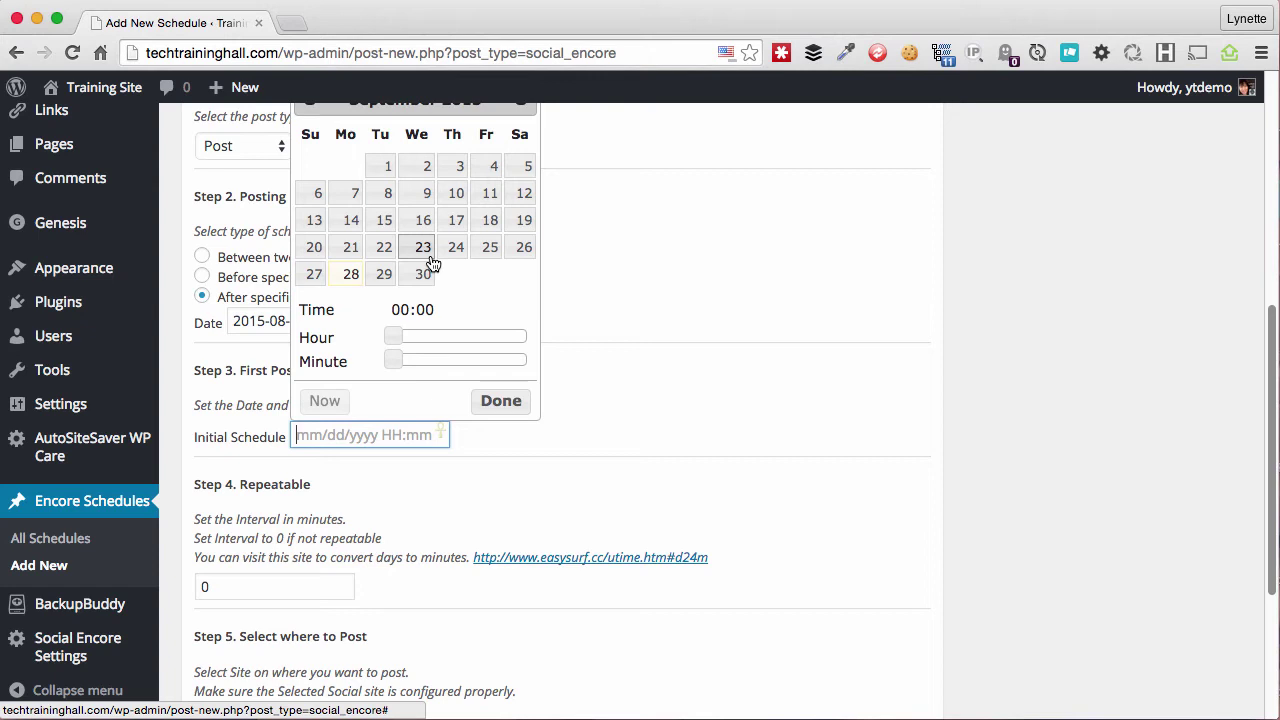
pyautogui.click(480, 360)
pyautogui.click(462, 336)
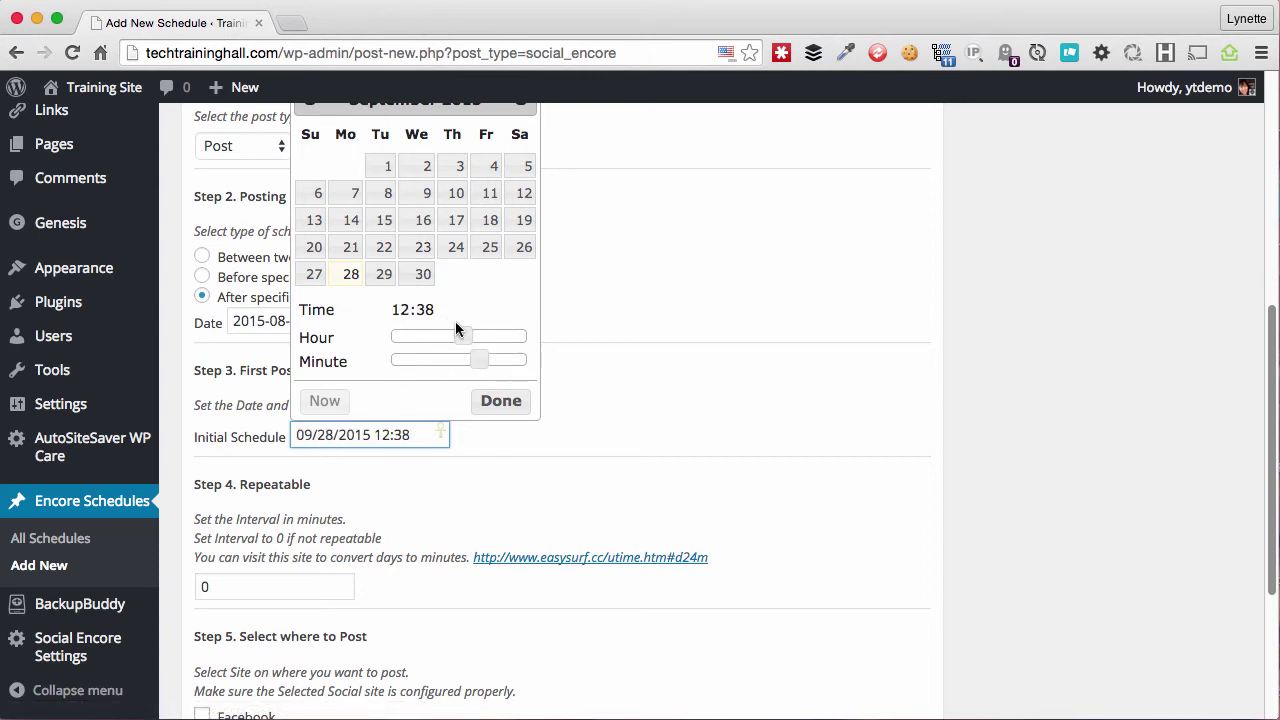
pyautogui.click(491, 336)
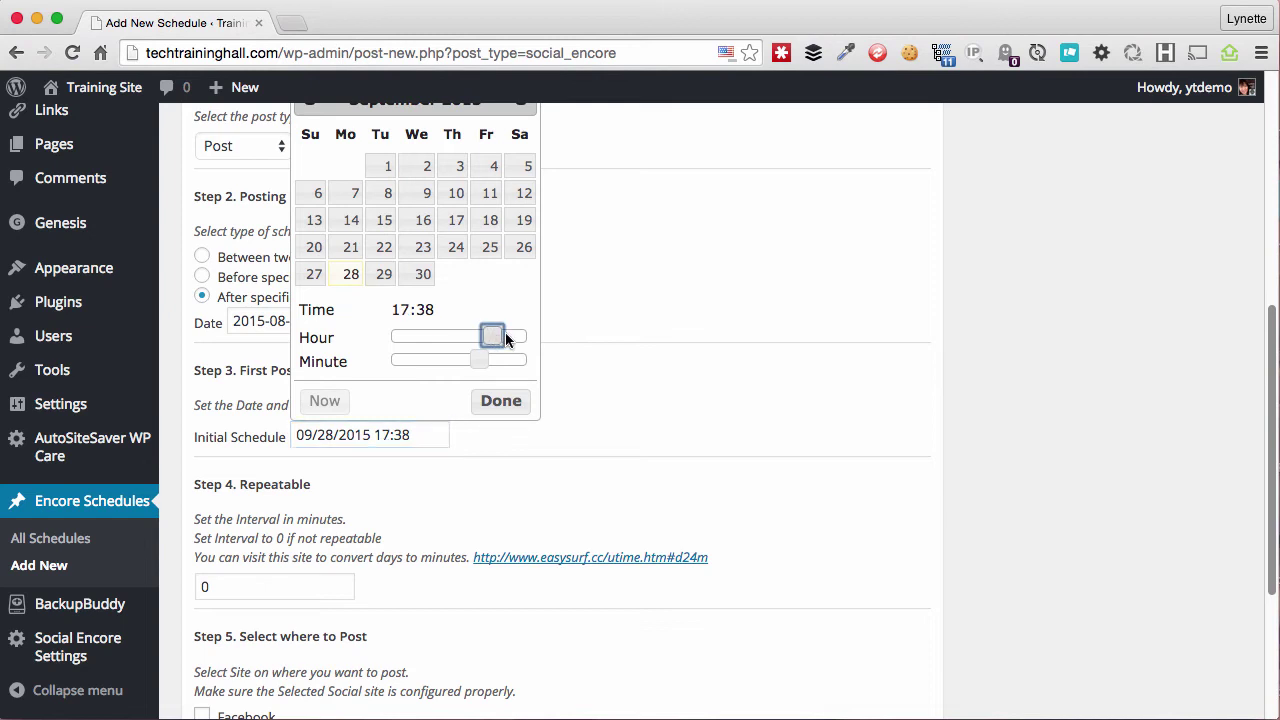
pyautogui.click(498, 400)
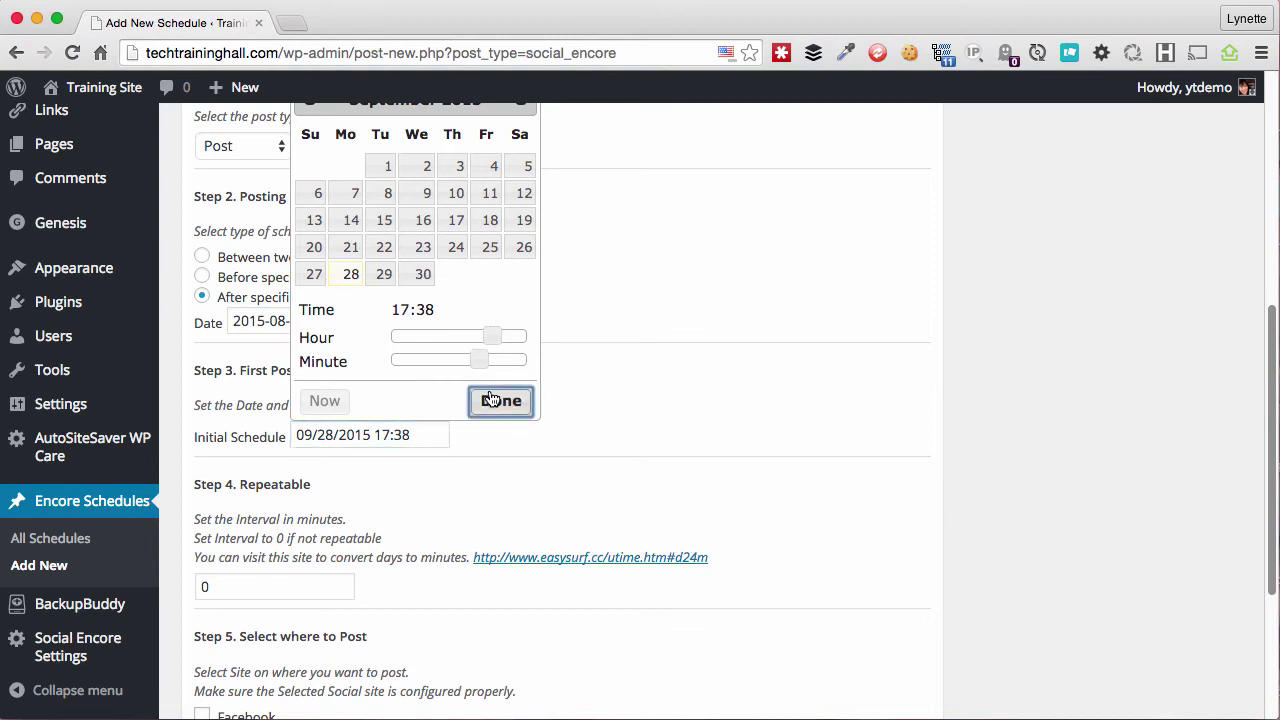
# Step: Set the schedule's repeat interval to 60 minutes
pyautogui.scroll(-2, 300, 500)
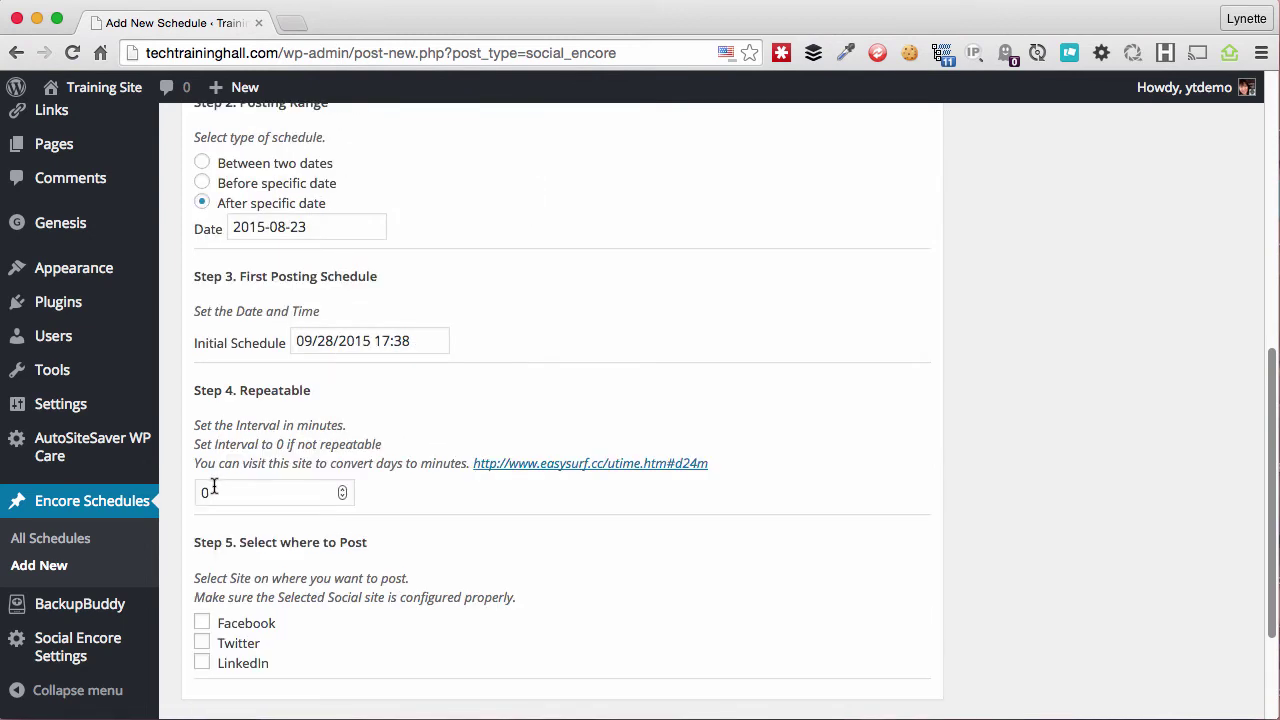
pyautogui.doubleClick(213, 488)
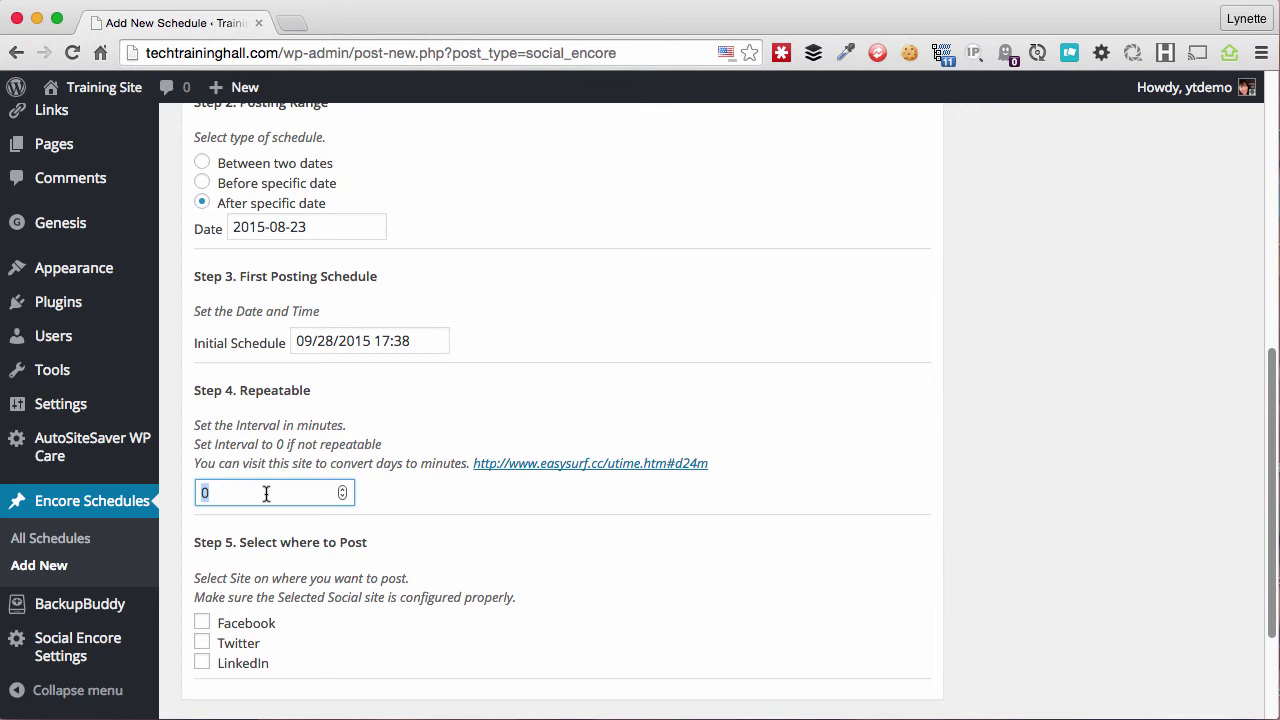
pyautogui.write('60')
# Step: Select Facebook, Twitter and LinkedIn as the posting sites and publish the "Last month's posts" schedule
pyautogui.scroll(-3, 228, 525)
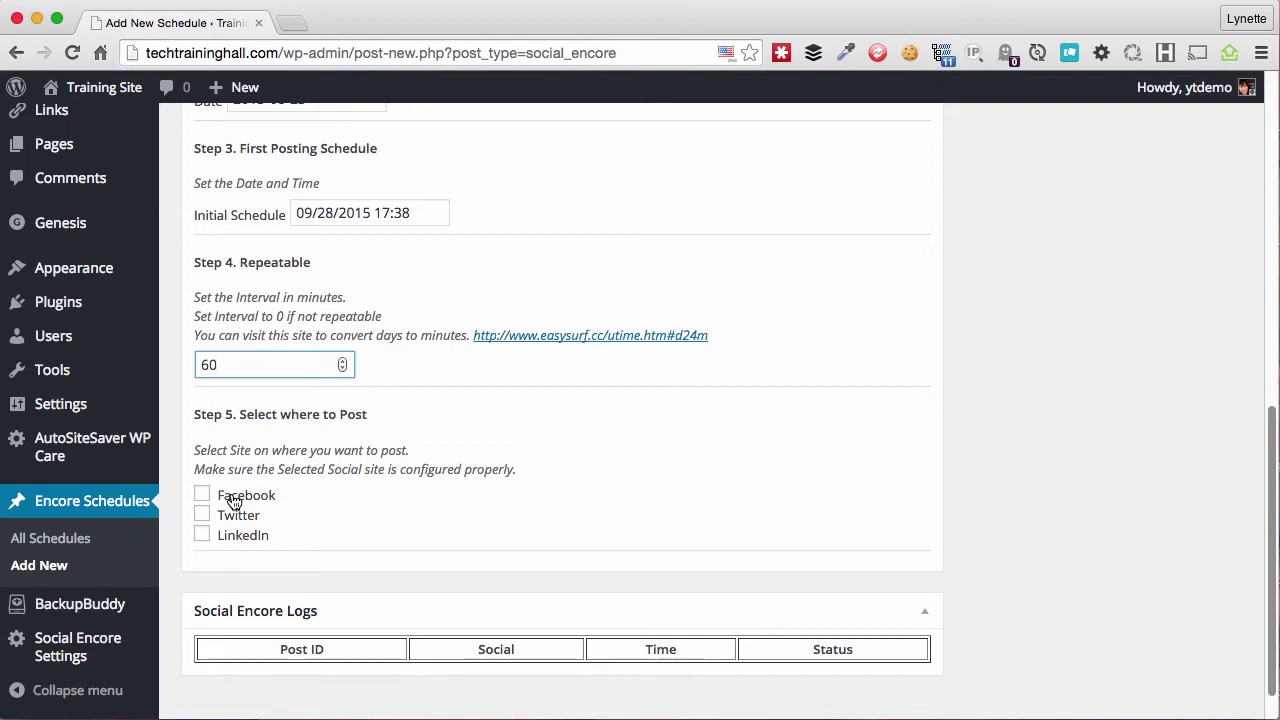
pyautogui.click(232, 500)
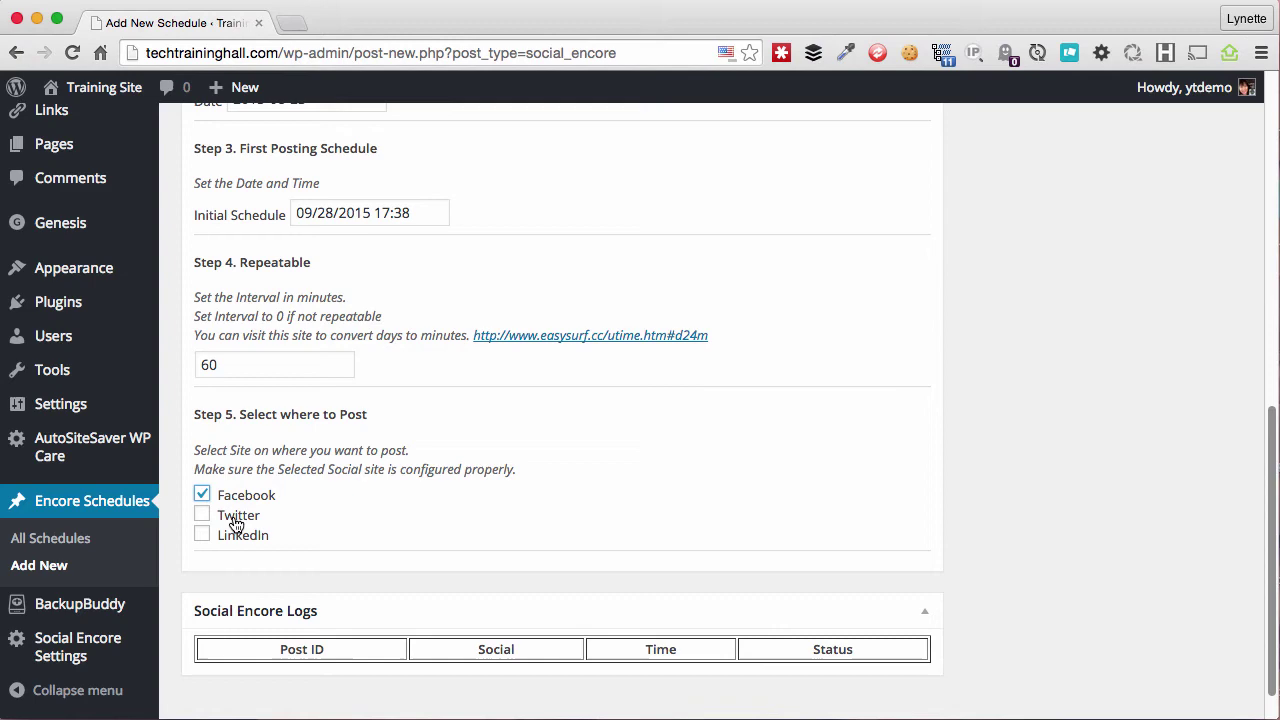
pyautogui.click(234, 520)
pyautogui.click(236, 534)
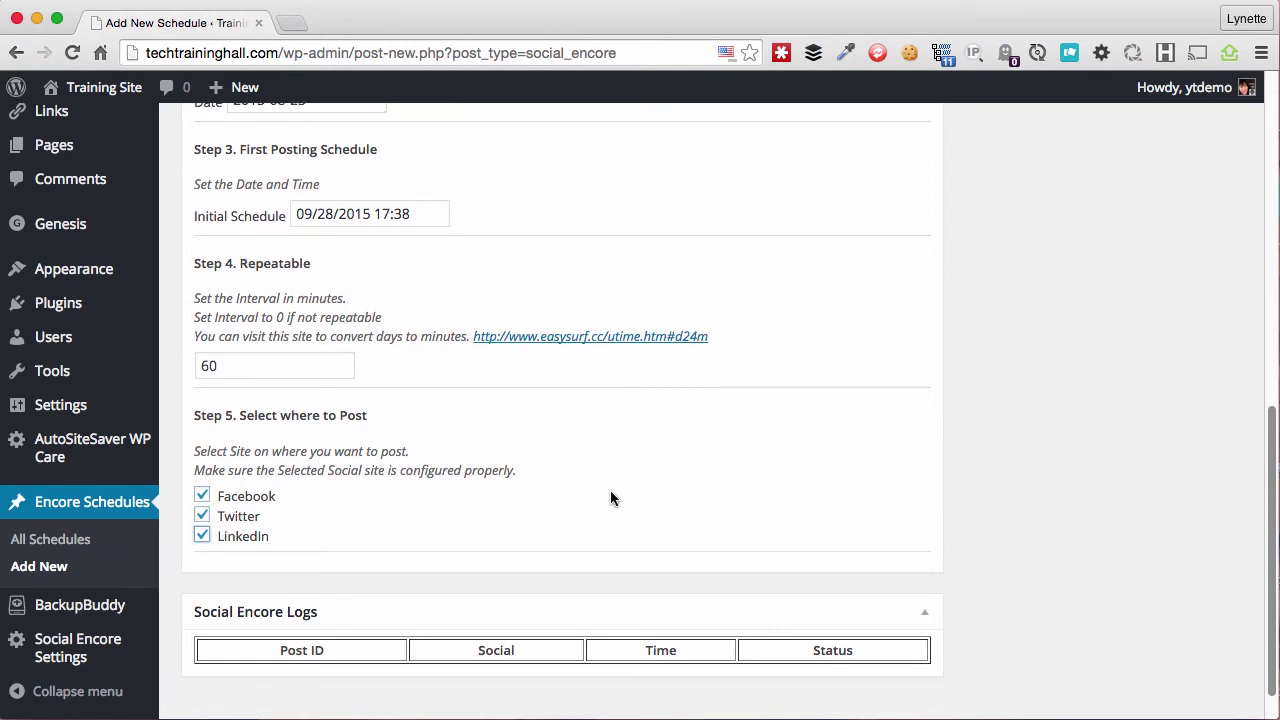
pyautogui.scroll(10, 610, 490)
pyautogui.click(1200, 380)
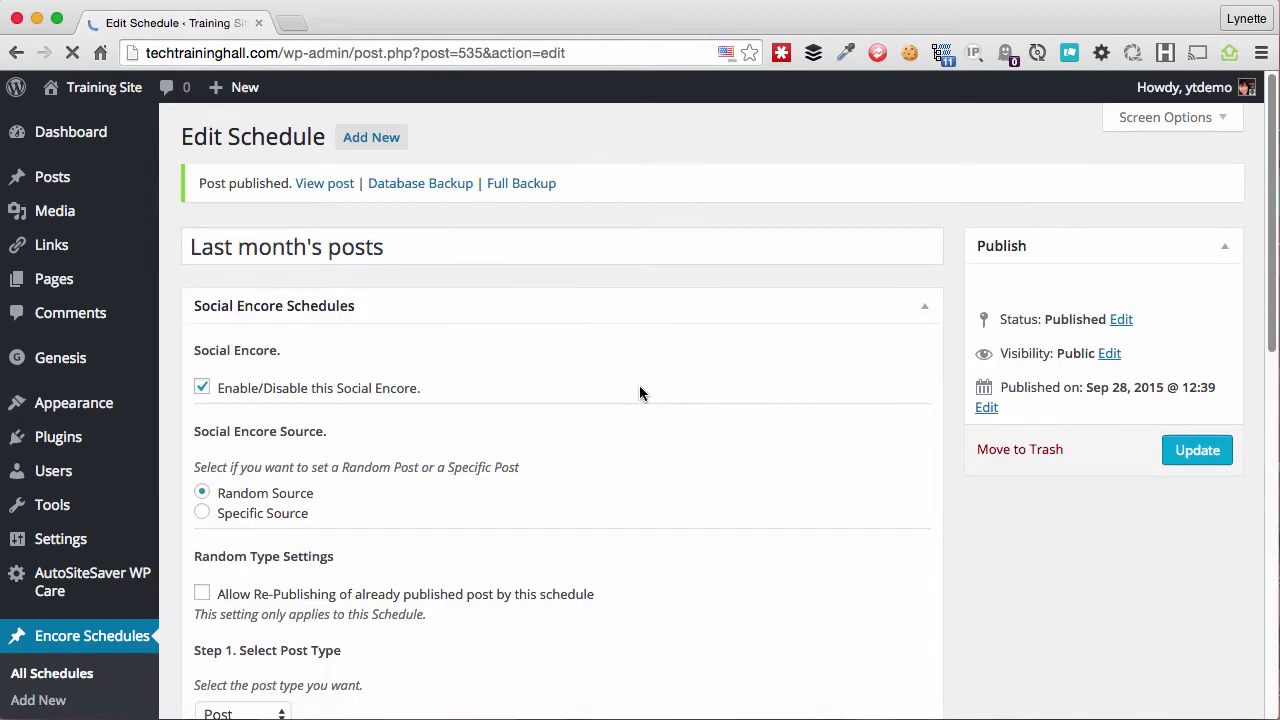
# Step: Start another new Encore schedule and title it "Special Offer Post"
pyautogui.scroll(-5, 639, 392)
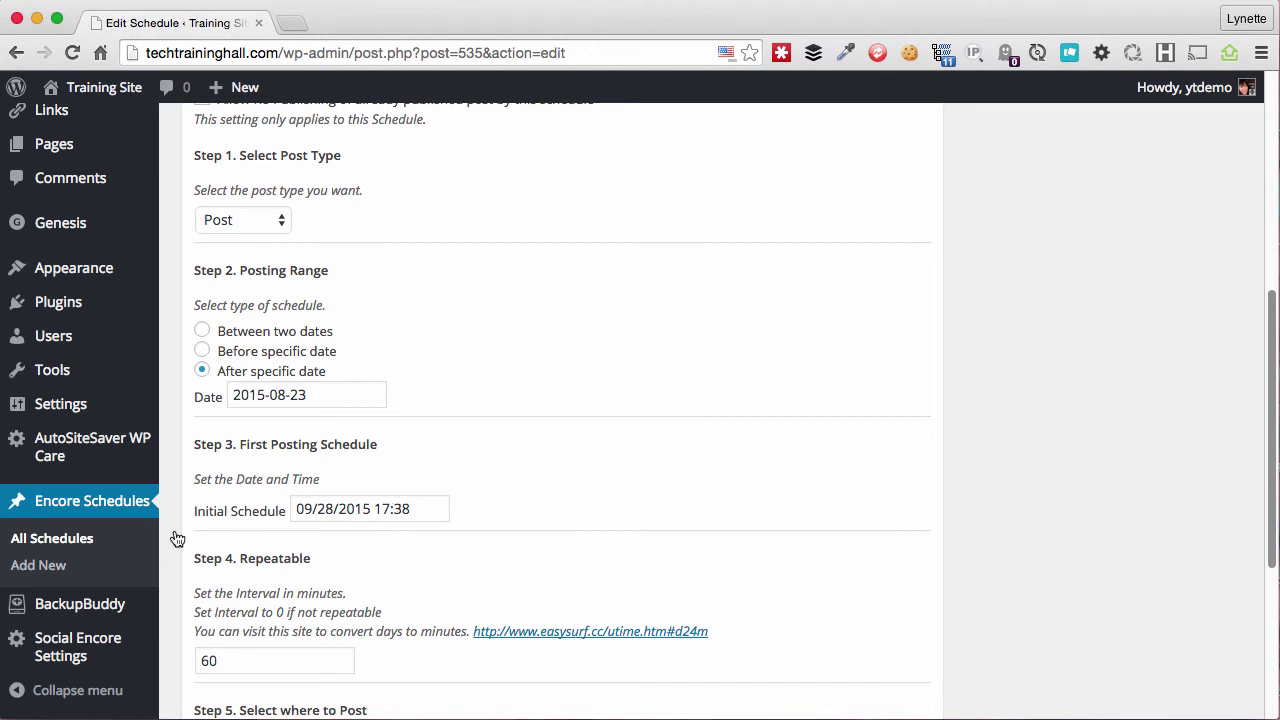
pyautogui.click(29, 569)
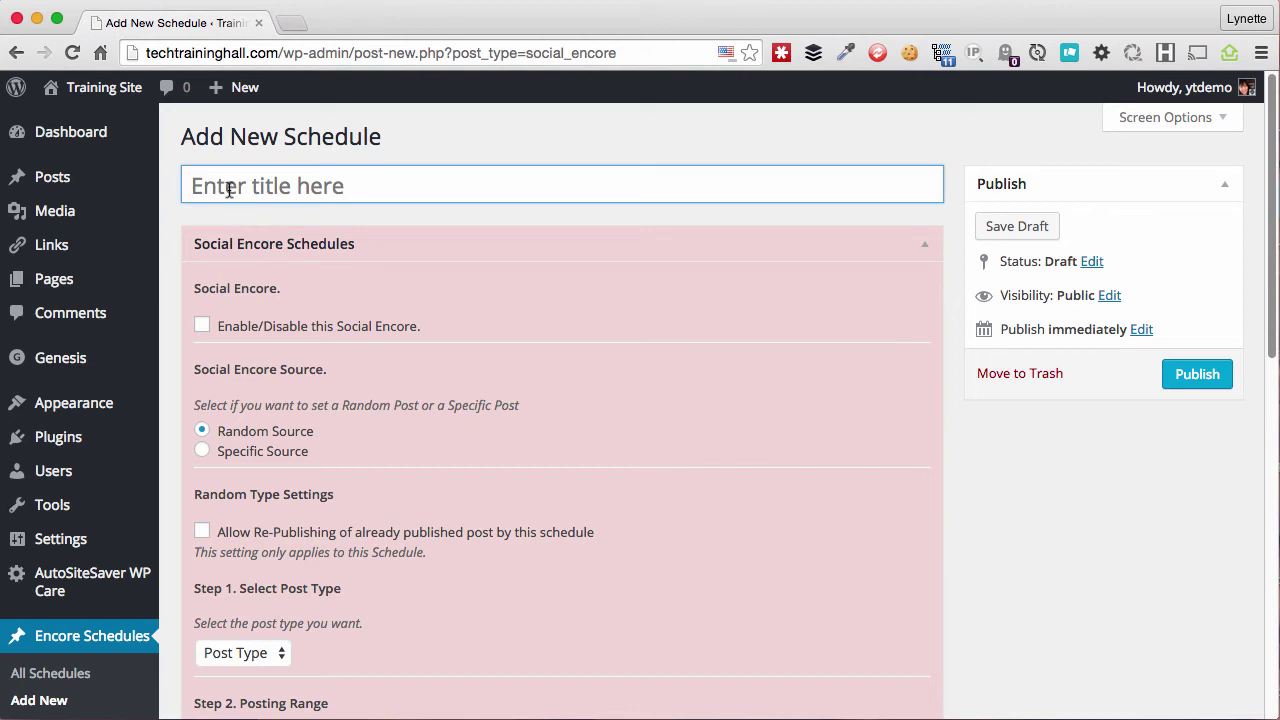
pyautogui.write('Special Offer Post')
# Step: Enable this Social Encore schedule and set its source to Specific Source
pyautogui.doubleClick(292, 327)
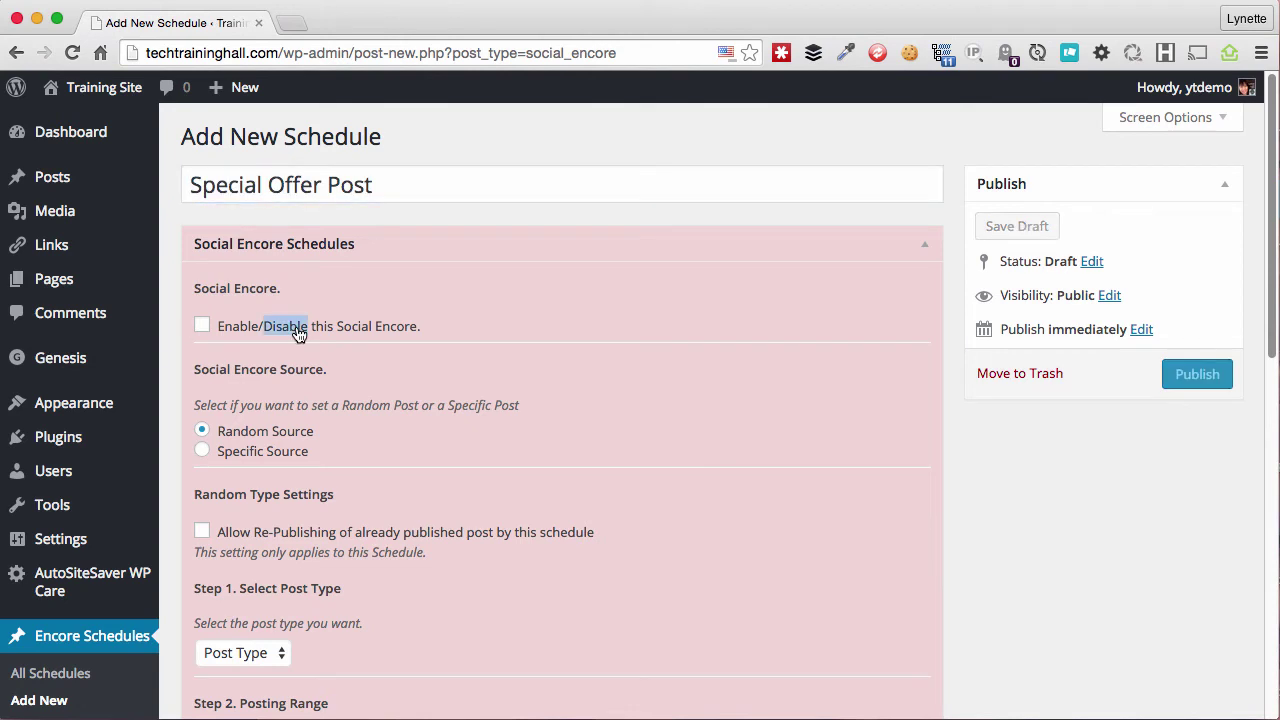
pyautogui.click(249, 331)
pyautogui.click(257, 450)
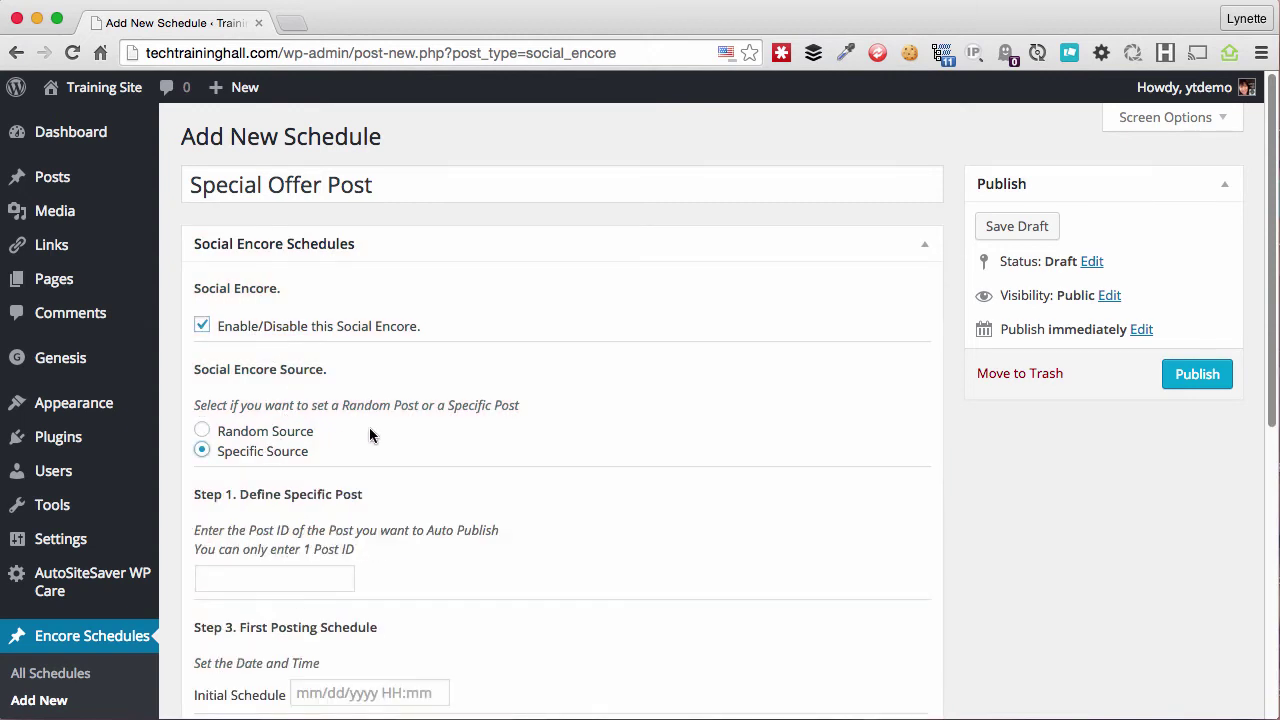
# Step: Bring up the list of all posts in a separate browser tab and open "Another test by webhook" for editing
pyautogui.scroll(-3, 380, 432)
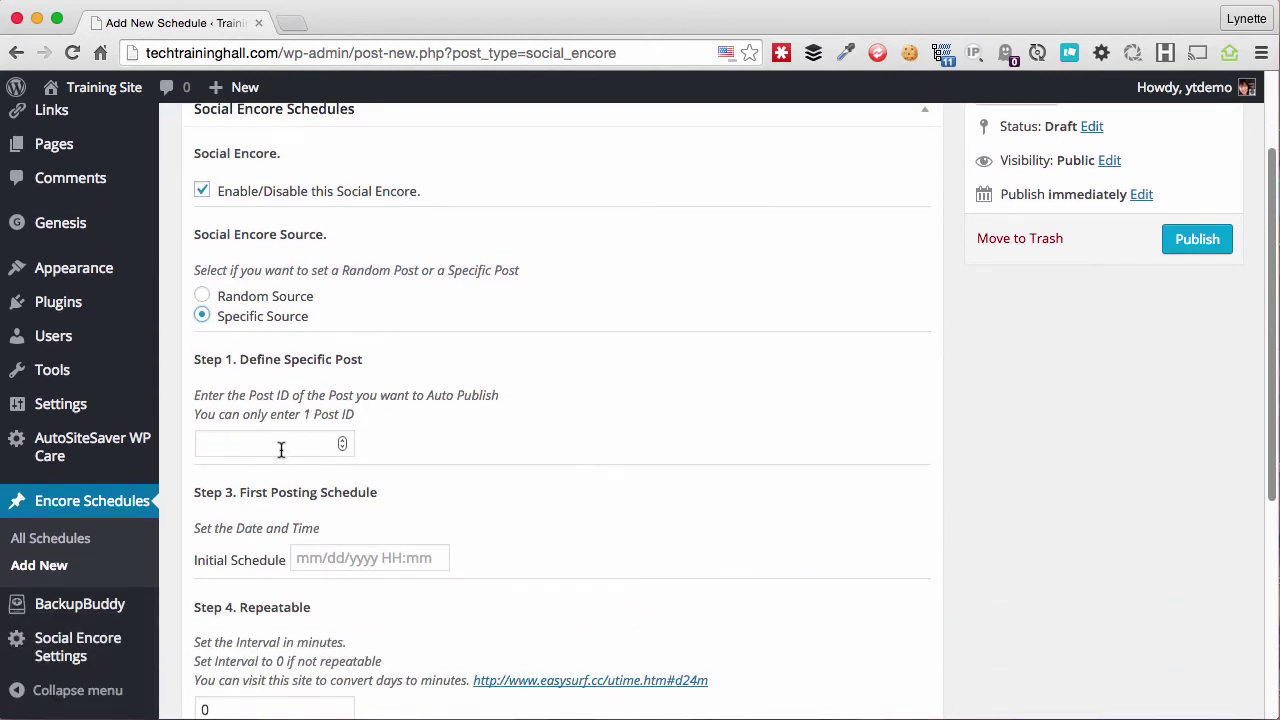
pyautogui.click(280, 447)
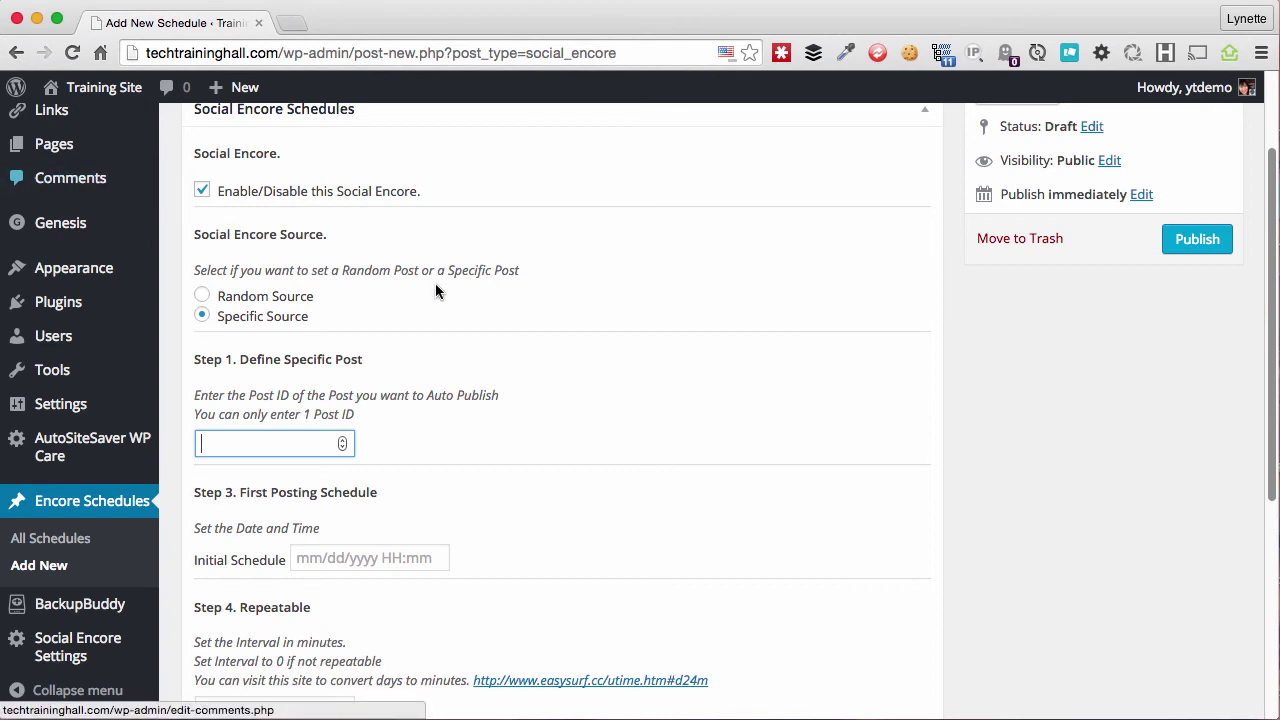
pyautogui.scroll(3, 459, 284)
pyautogui.moveTo(105, 172)
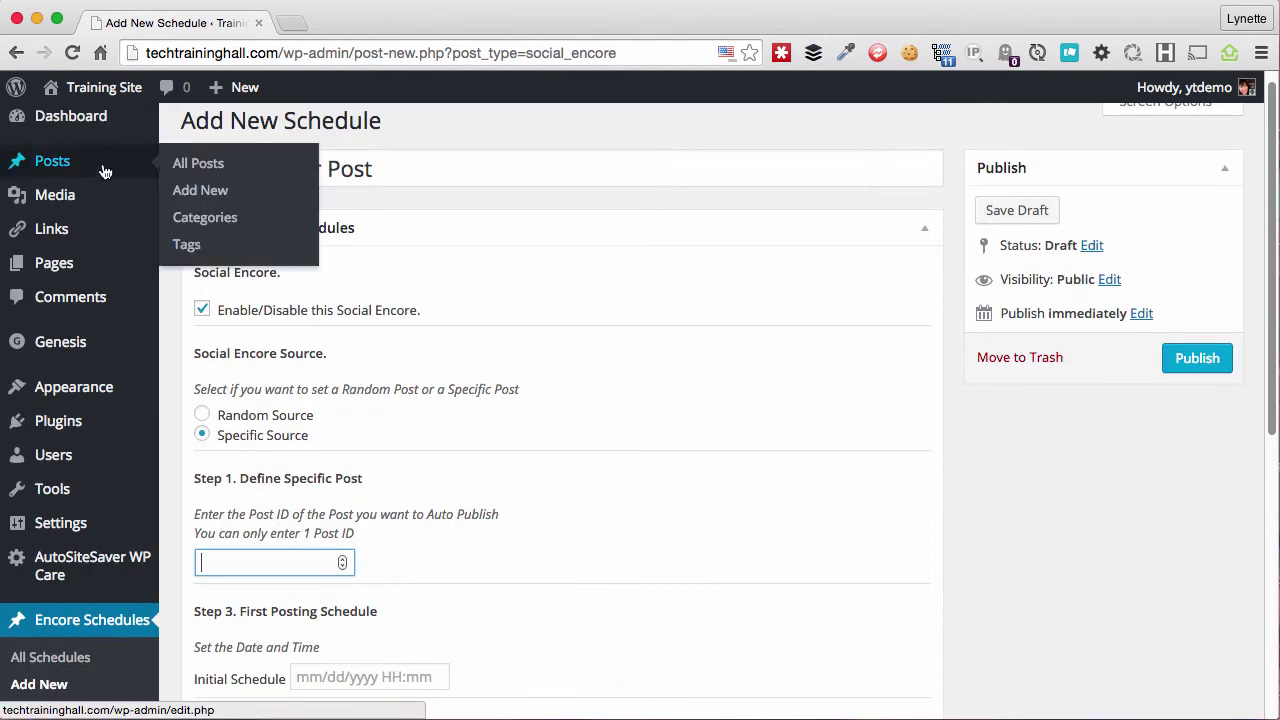
pyautogui.keyDown('super'); pyautogui.click(178, 163); pyautogui.keyUp('super')
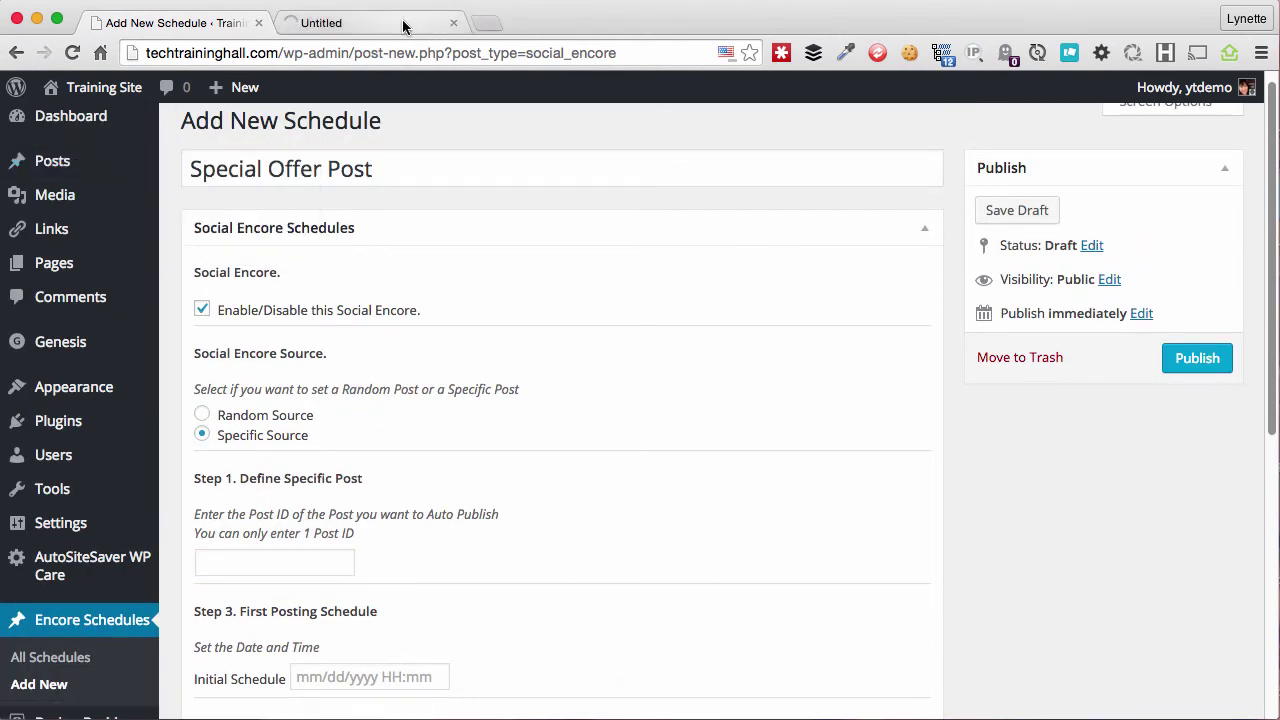
pyautogui.click(405, 26)
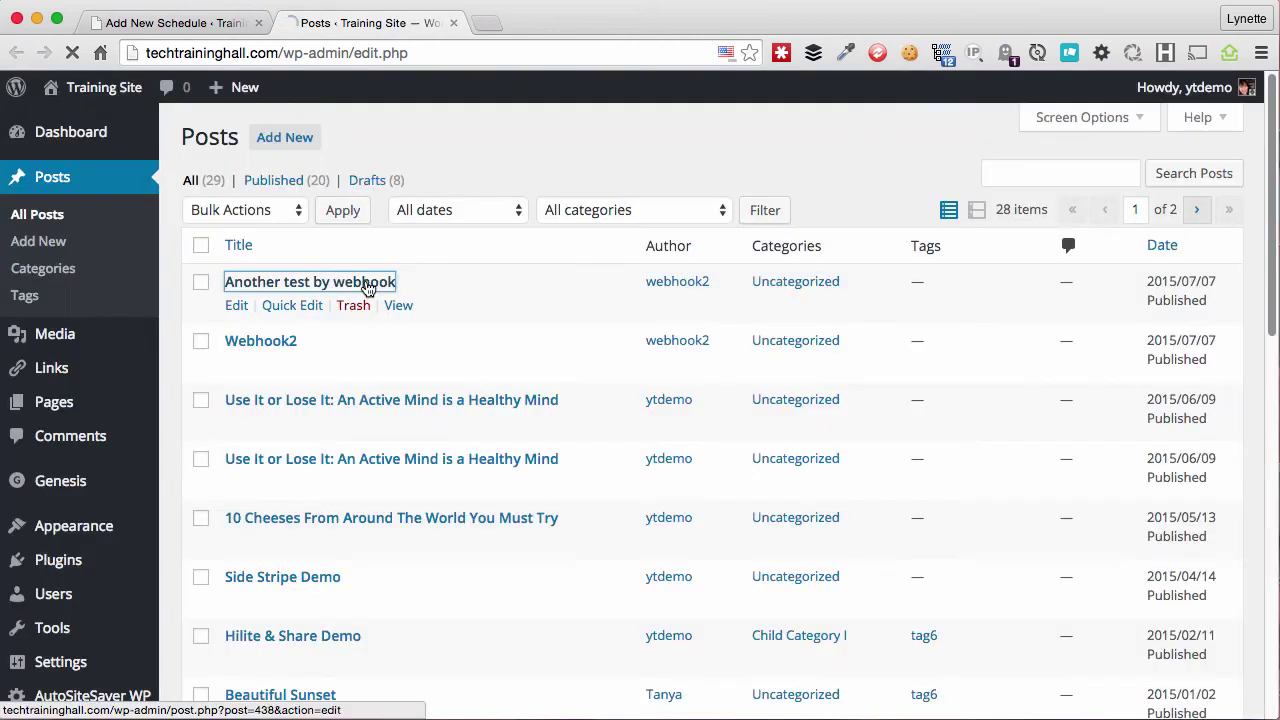
pyautogui.click(367, 287)
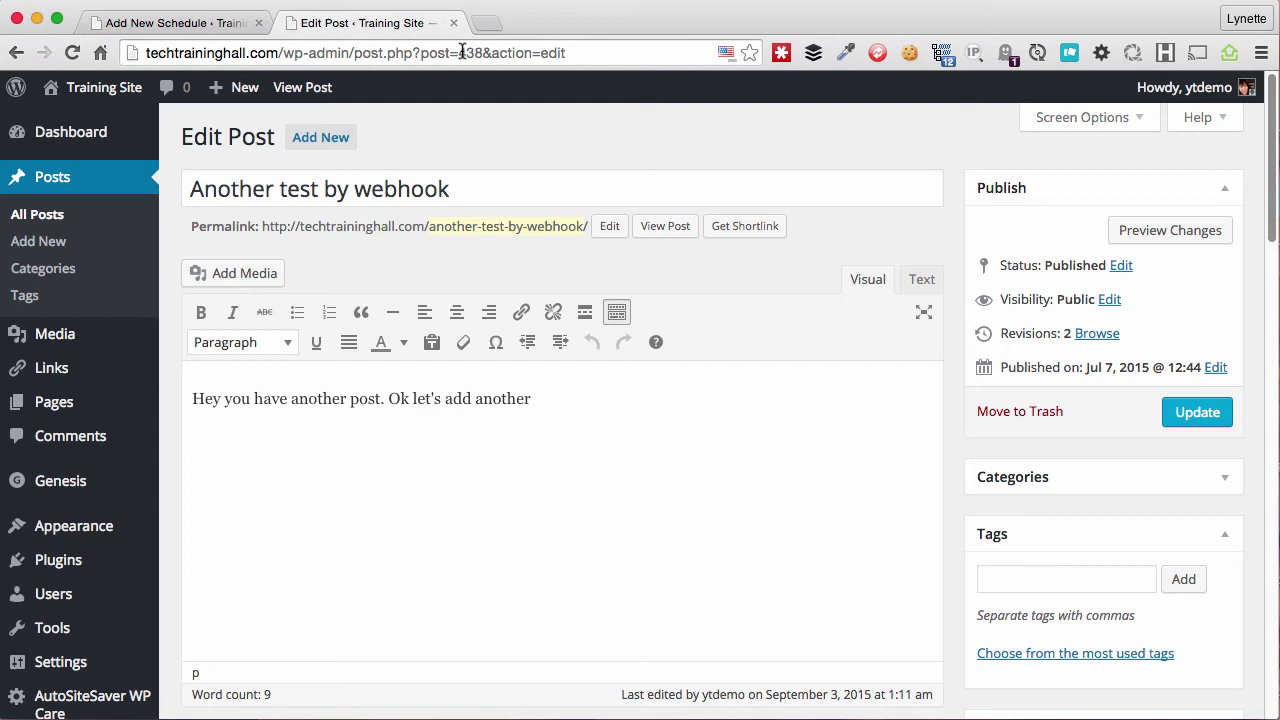
# Step: Copy the post ID 438 from the post's web address and enter it as the schedule's specific post
pyautogui.moveTo(459, 53); pyautogui.dragTo(484, 57)
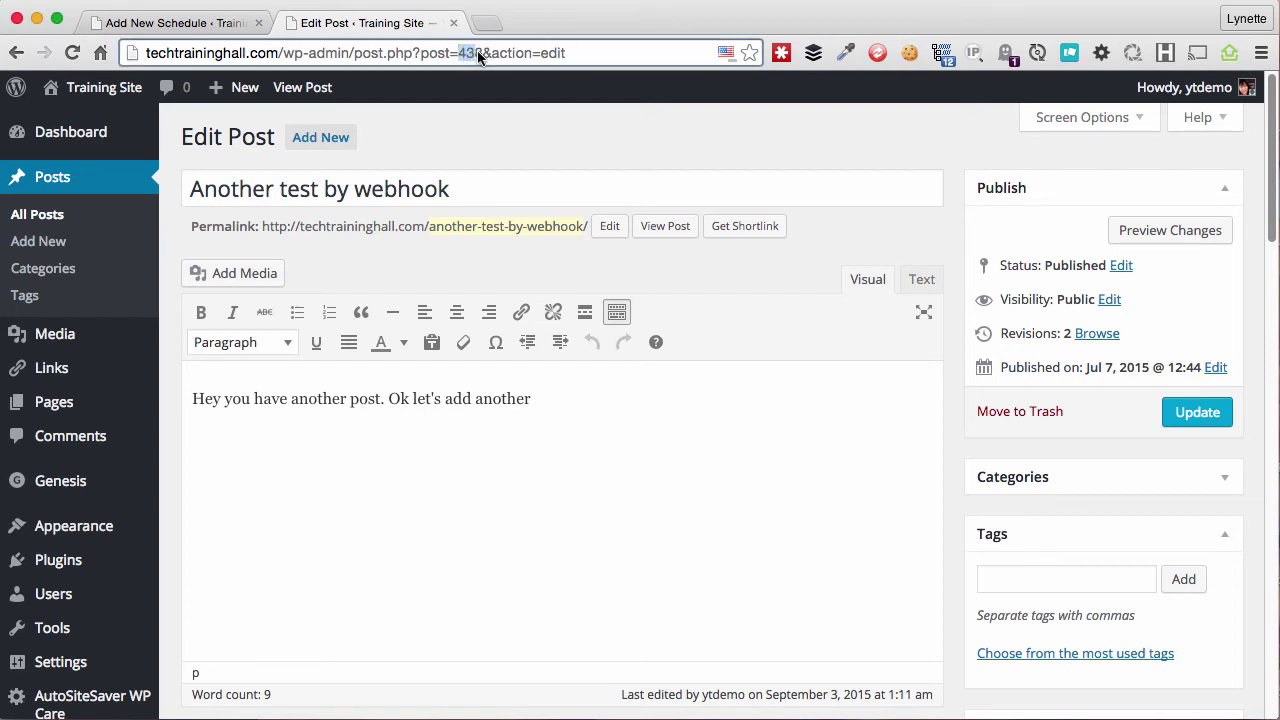
pyautogui.rightClick(481, 63)
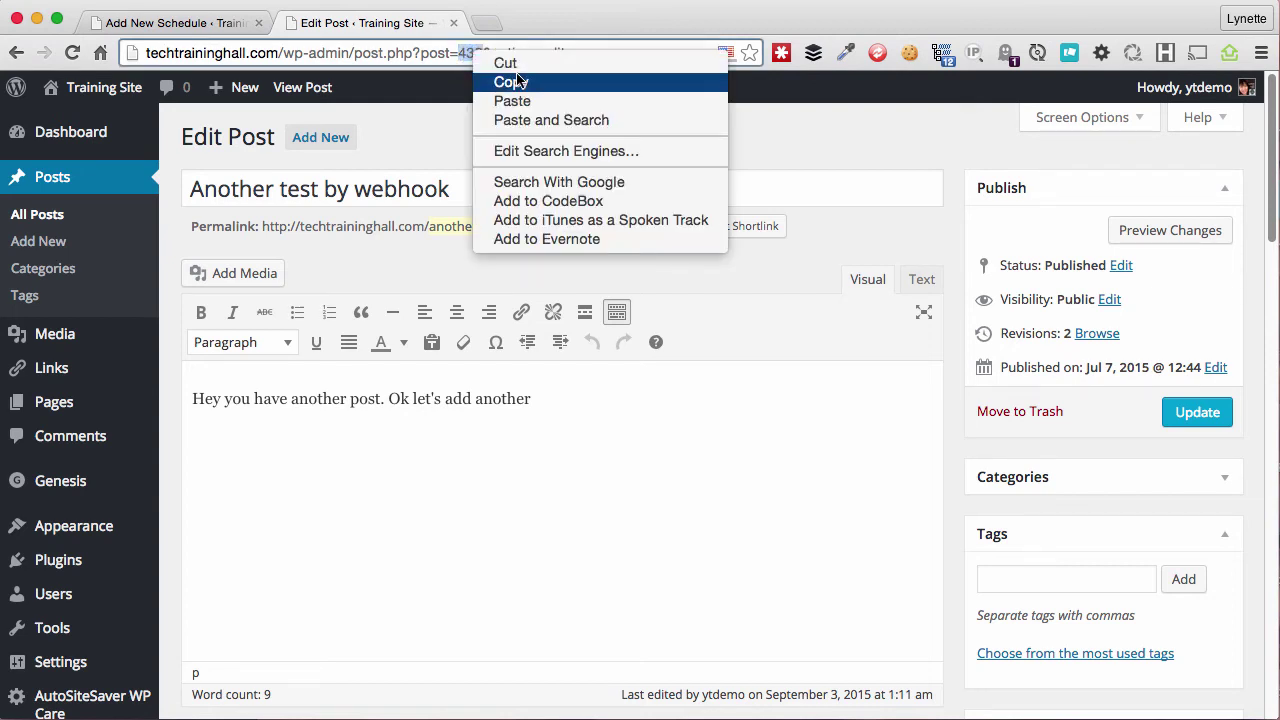
pyautogui.click(509, 82)
pyautogui.hotkey('ctrl', 'shift', 'Tab')
pyautogui.click(311, 553)
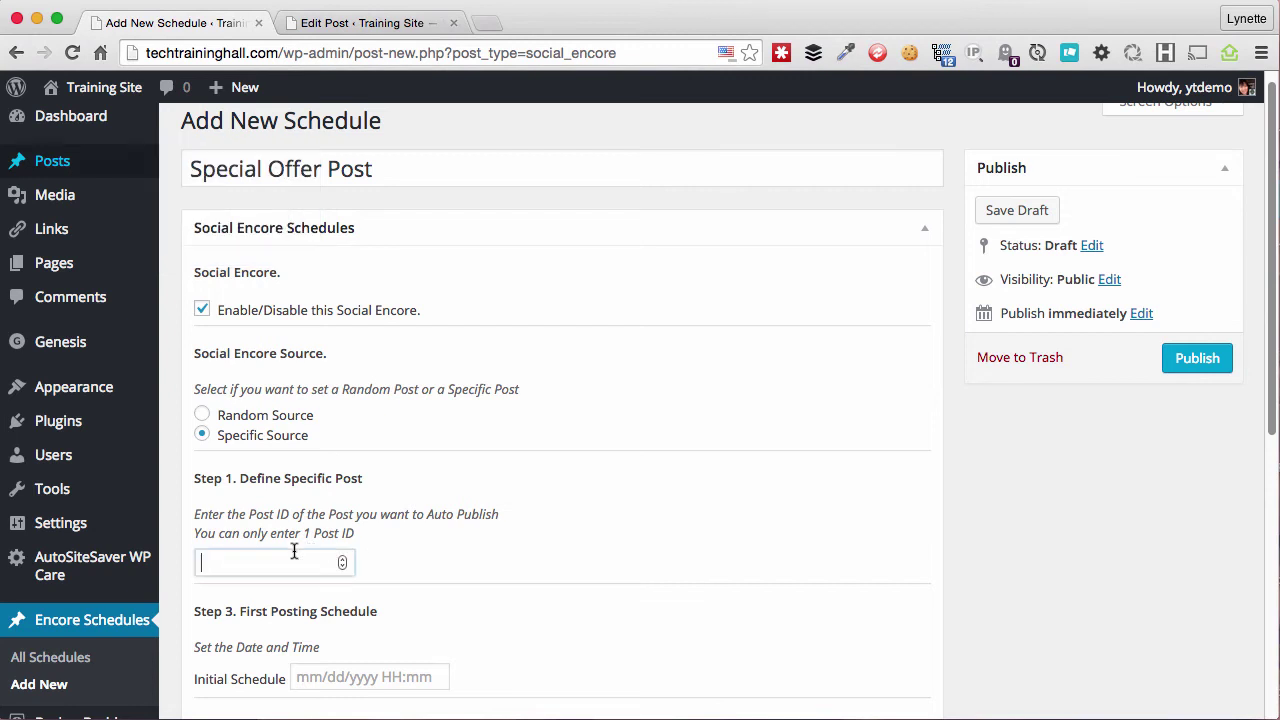
pyautogui.press('super+v')
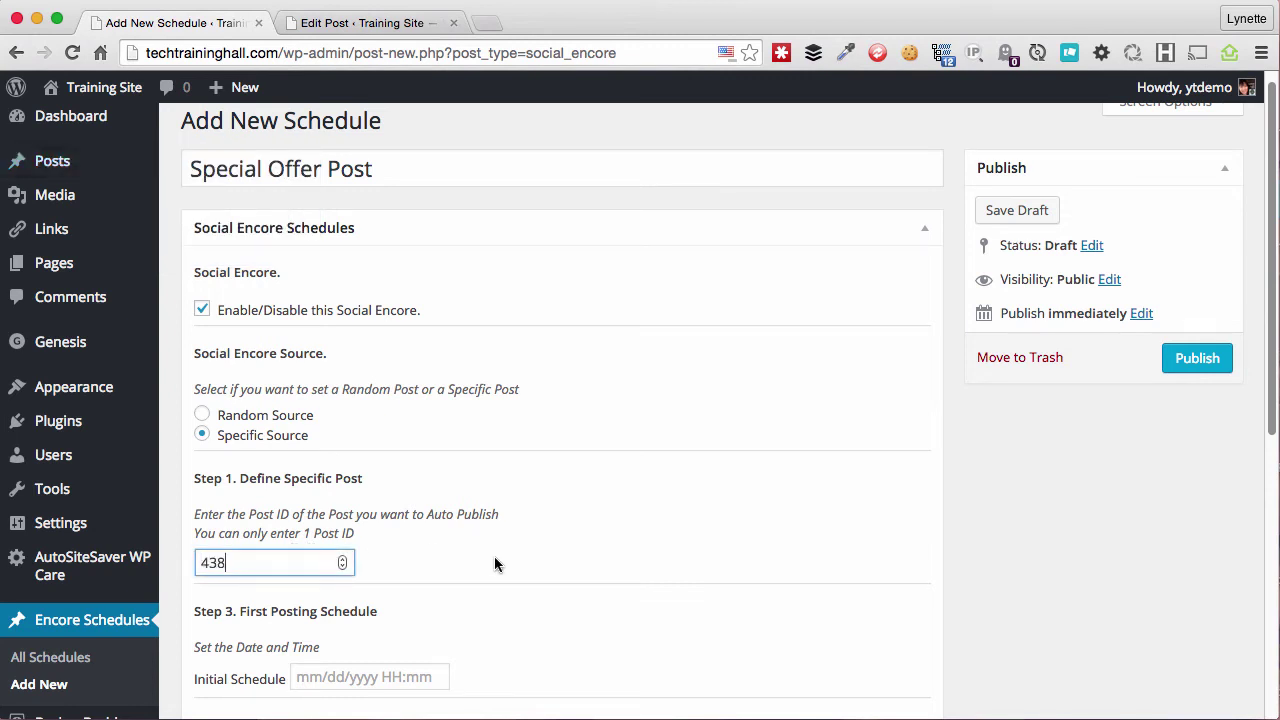
pyautogui.click(420, 553)
# Step: Set the special offer schedule's initial posting date and time to 10/05/2015 14:40
pyautogui.scroll(-3, 420, 553)
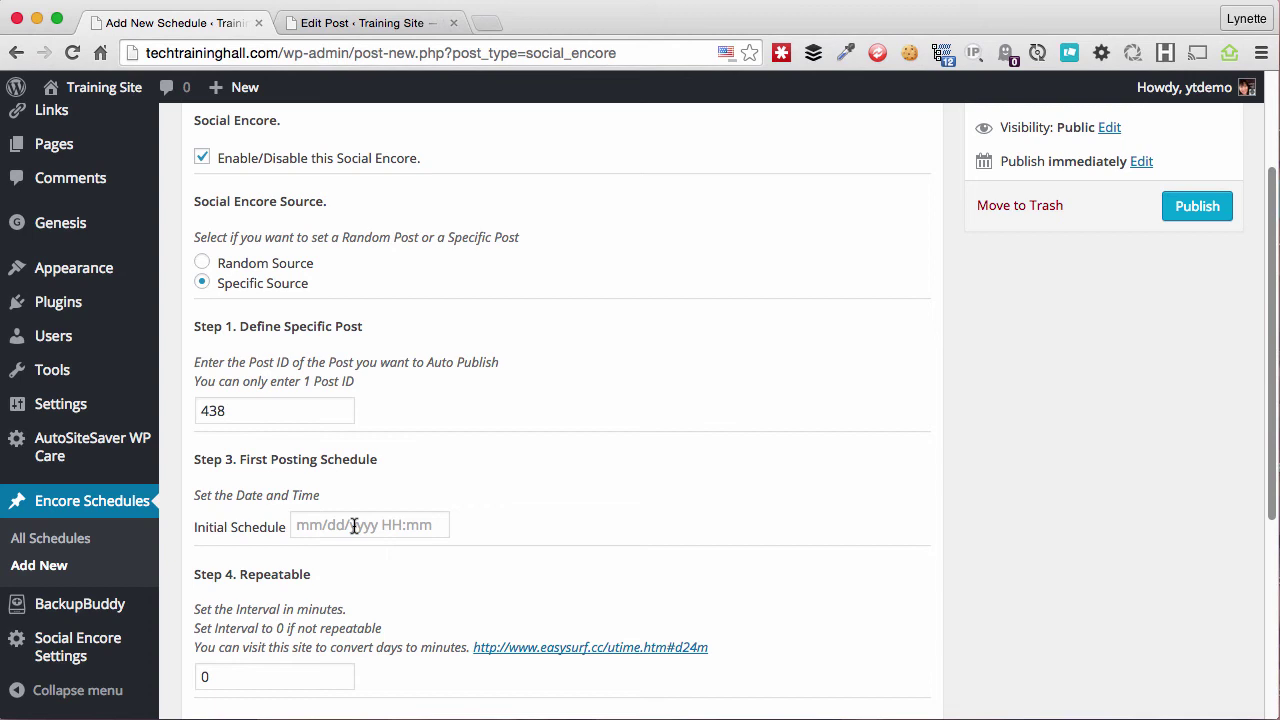
pyautogui.click(354, 527)
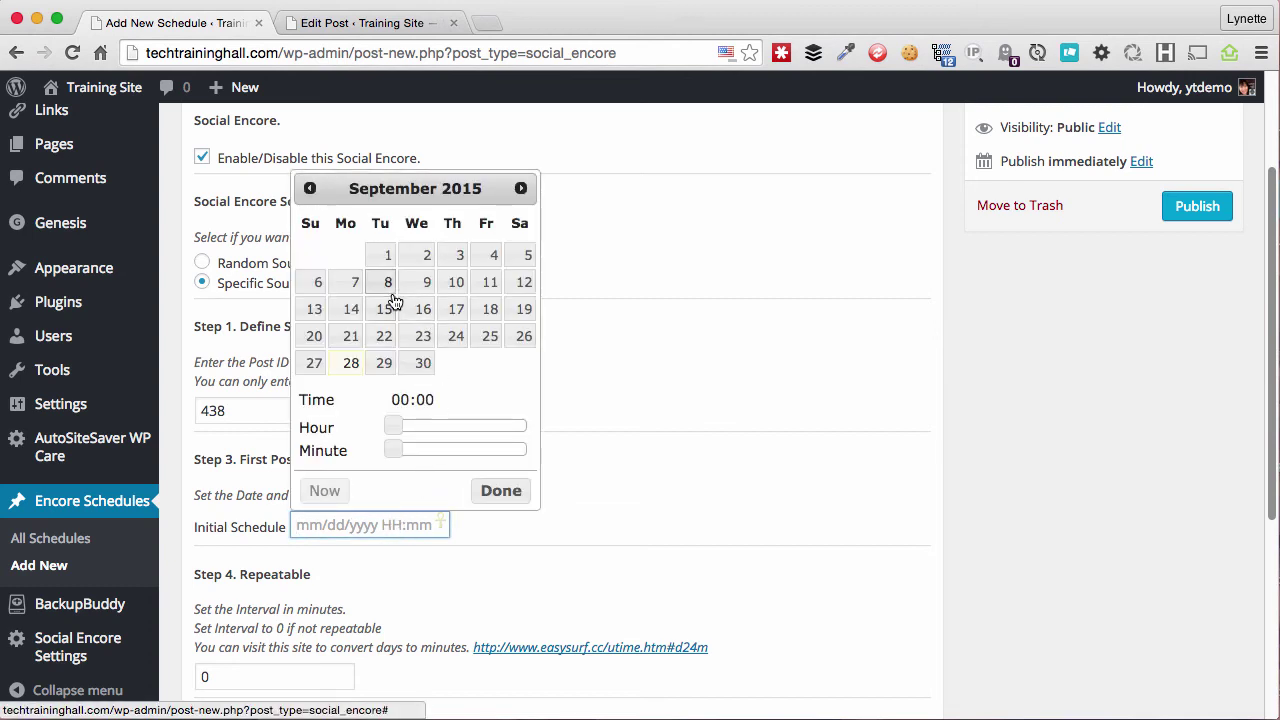
pyautogui.click(324, 490)
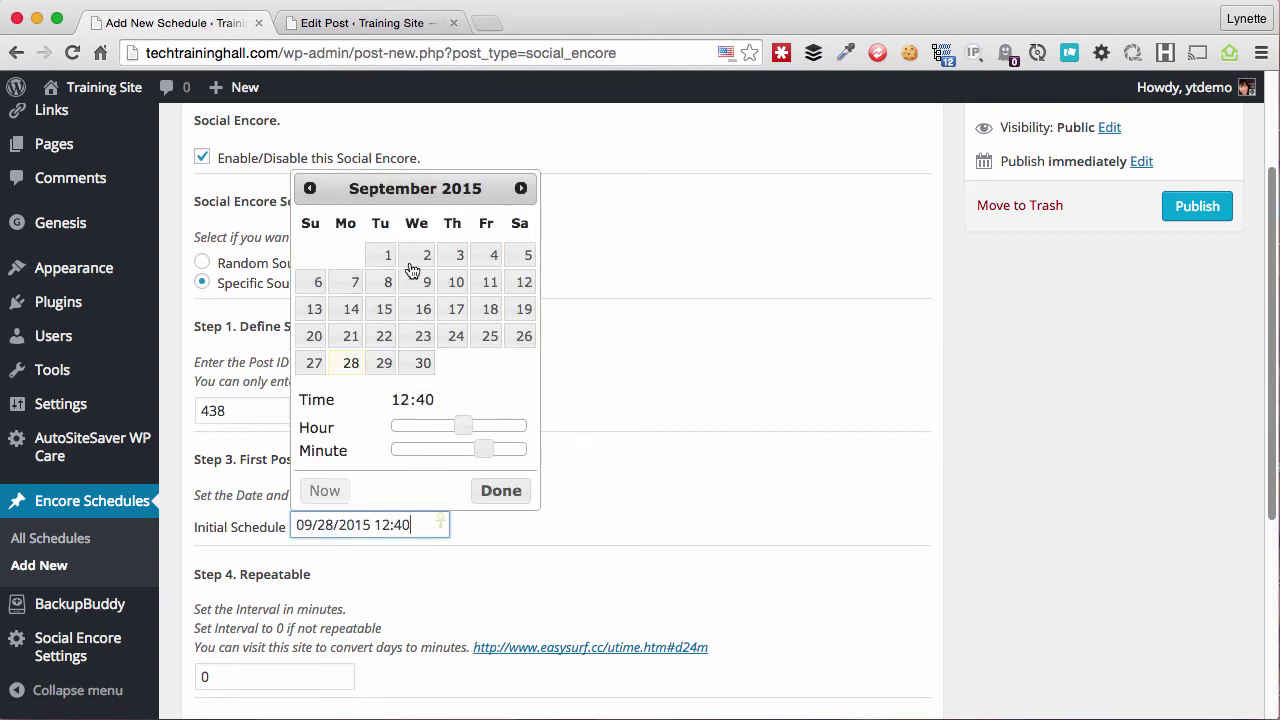
pyautogui.click(515, 190)
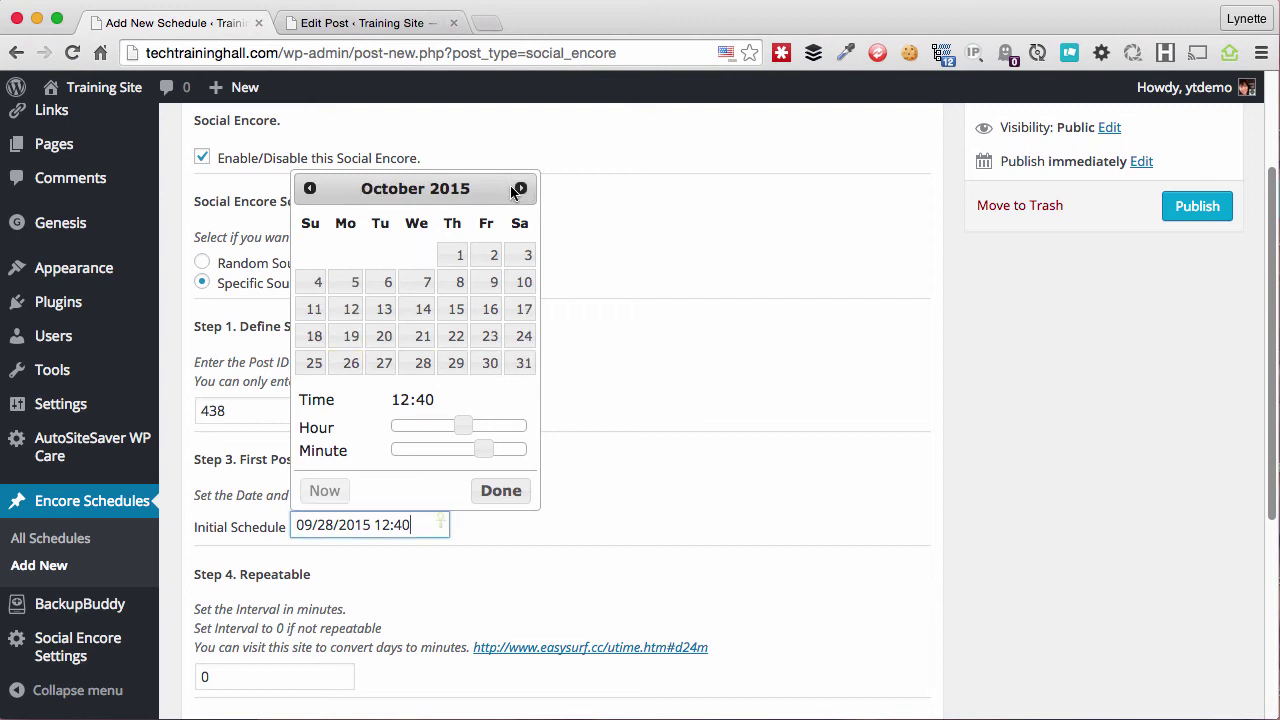
pyautogui.click(357, 285)
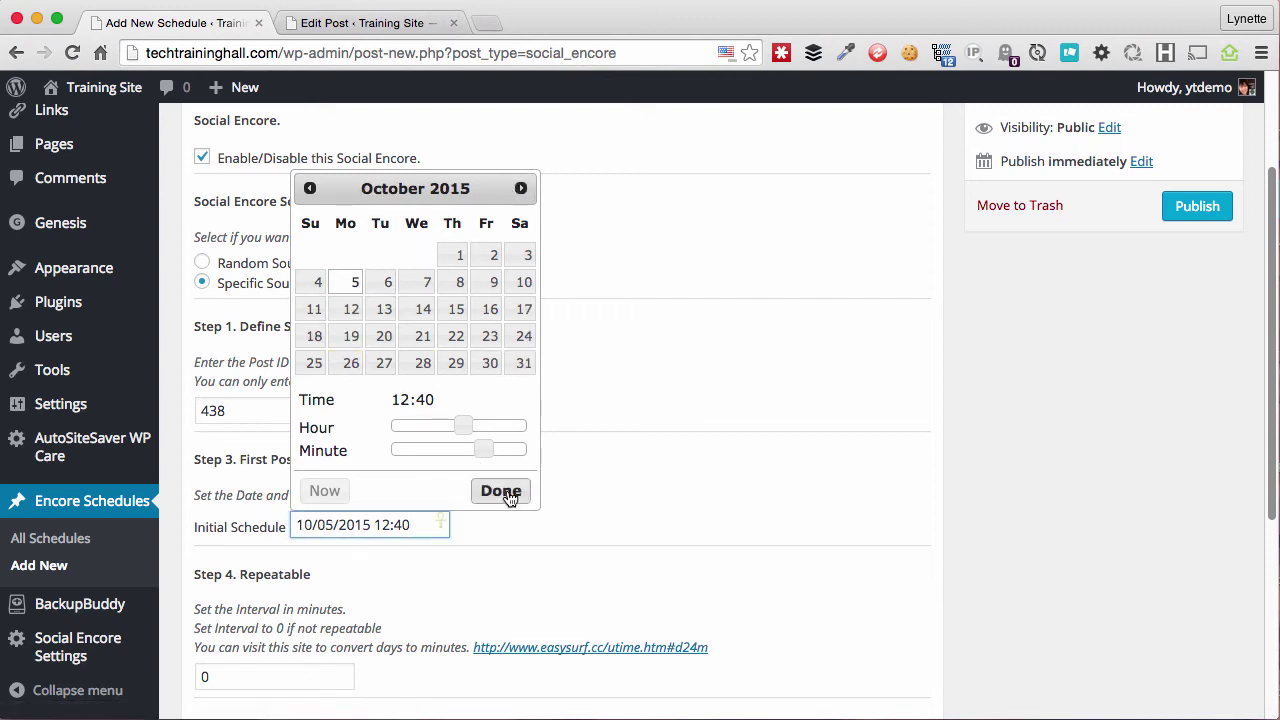
pyautogui.click(437, 426)
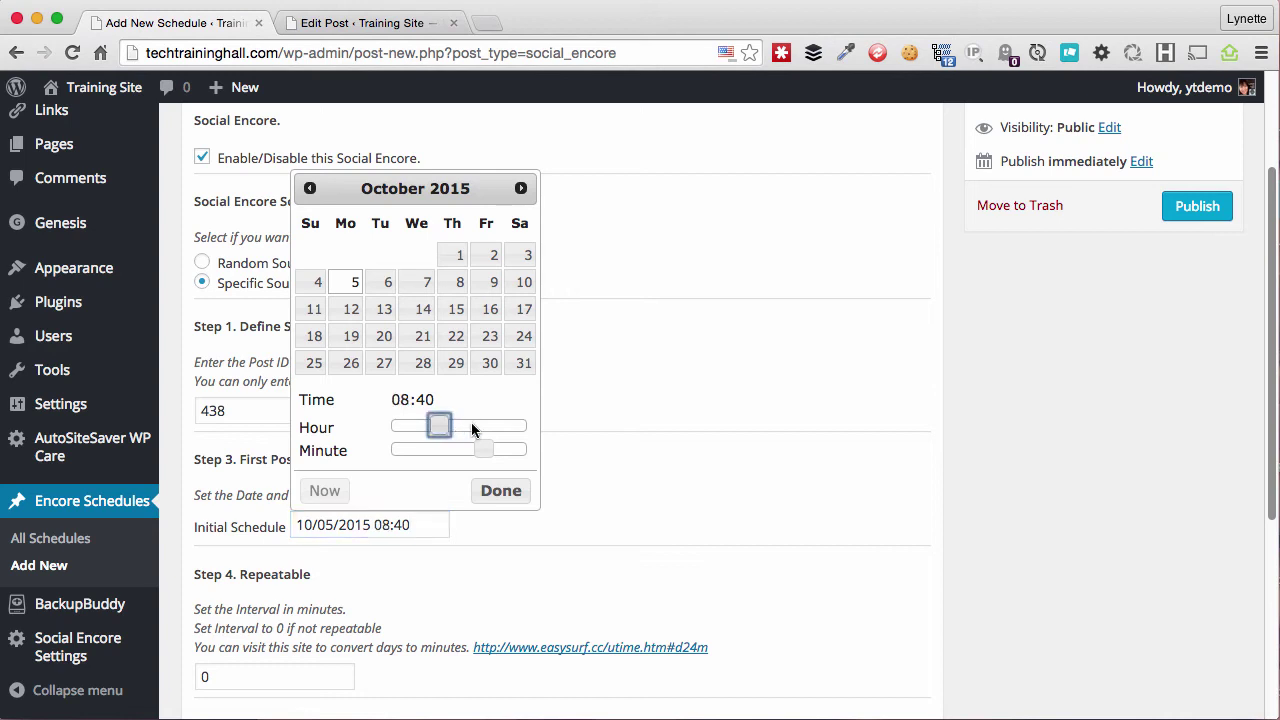
pyautogui.click(471, 426)
pyautogui.click(503, 491)
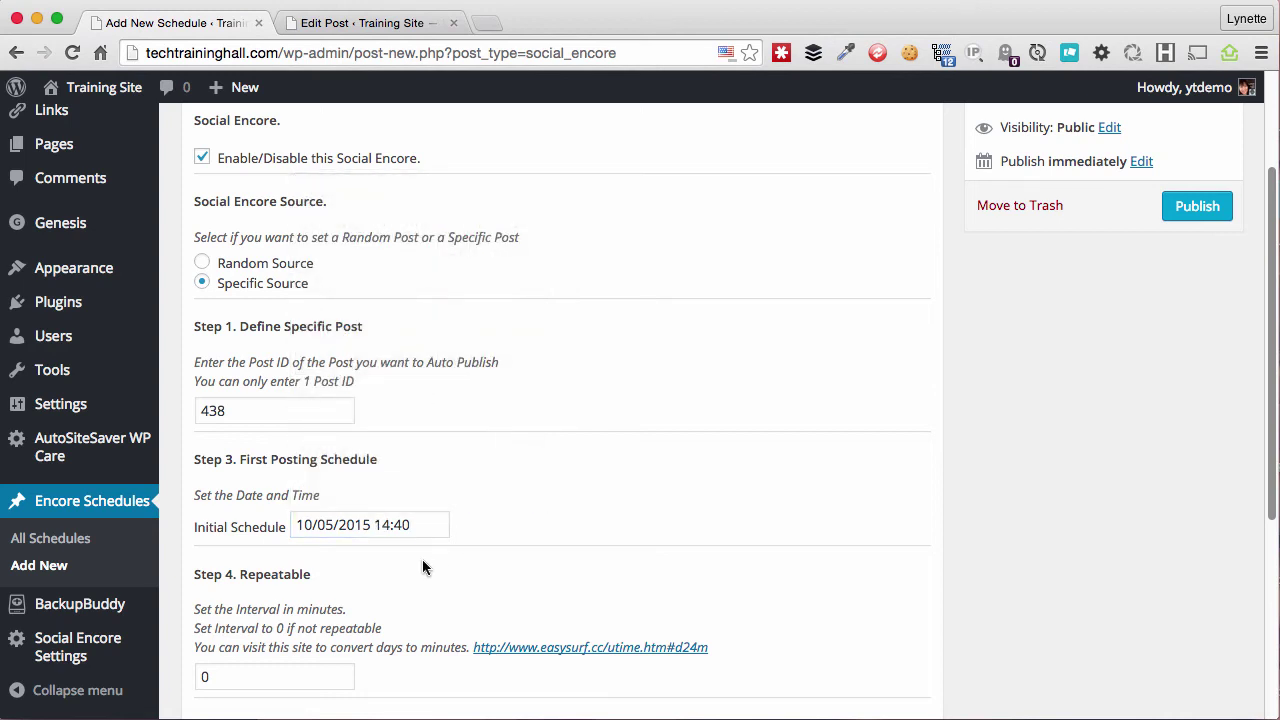
# Step: Choose Facebook, Twitter and LinkedIn as posting sites for the "Special Offer Post" schedule and publish it
pyautogui.scroll(-3, 422, 567)
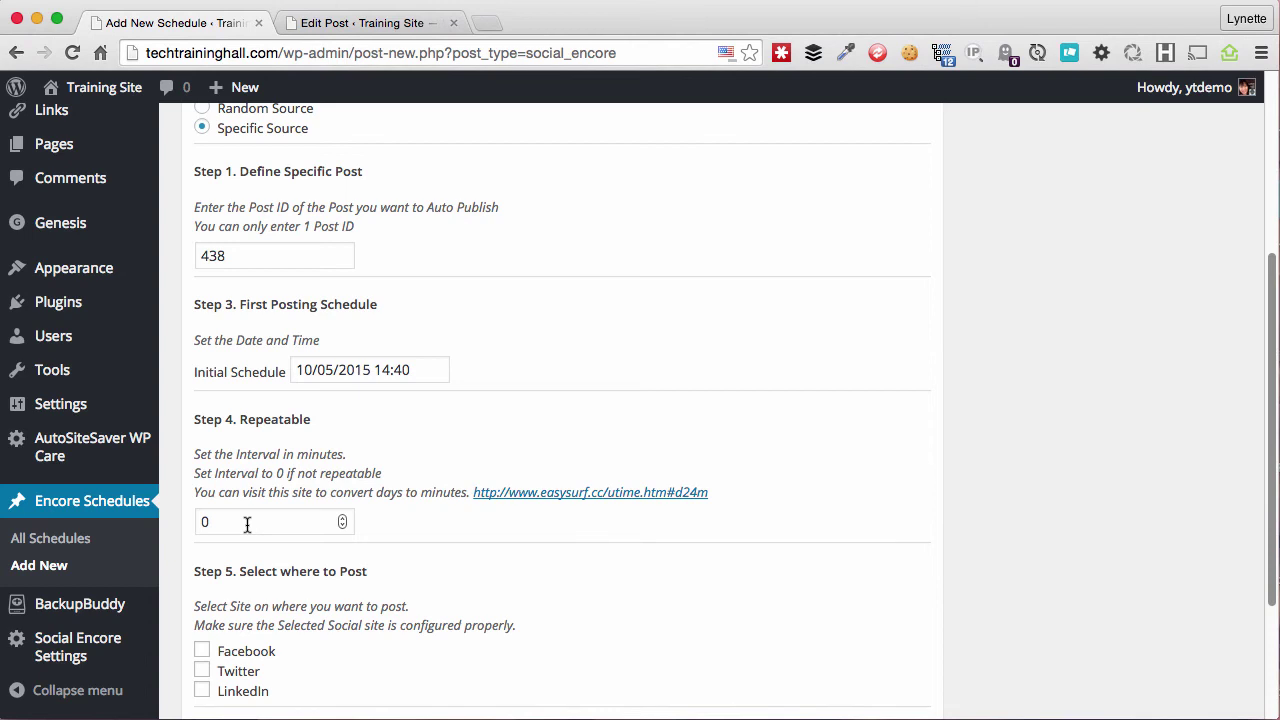
pyautogui.scroll(-3, 247, 524)
pyautogui.click(247, 514)
pyautogui.click(243, 531)
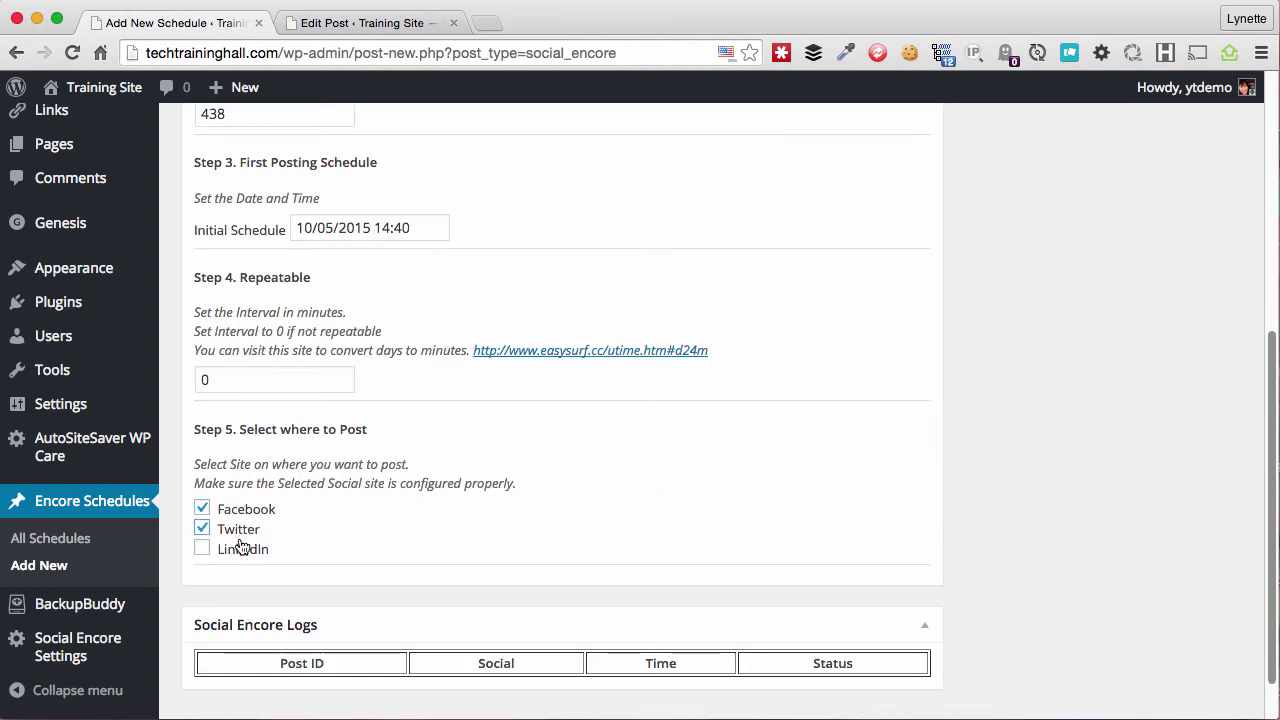
pyautogui.click(243, 548)
pyautogui.scroll(5, 809, 464)
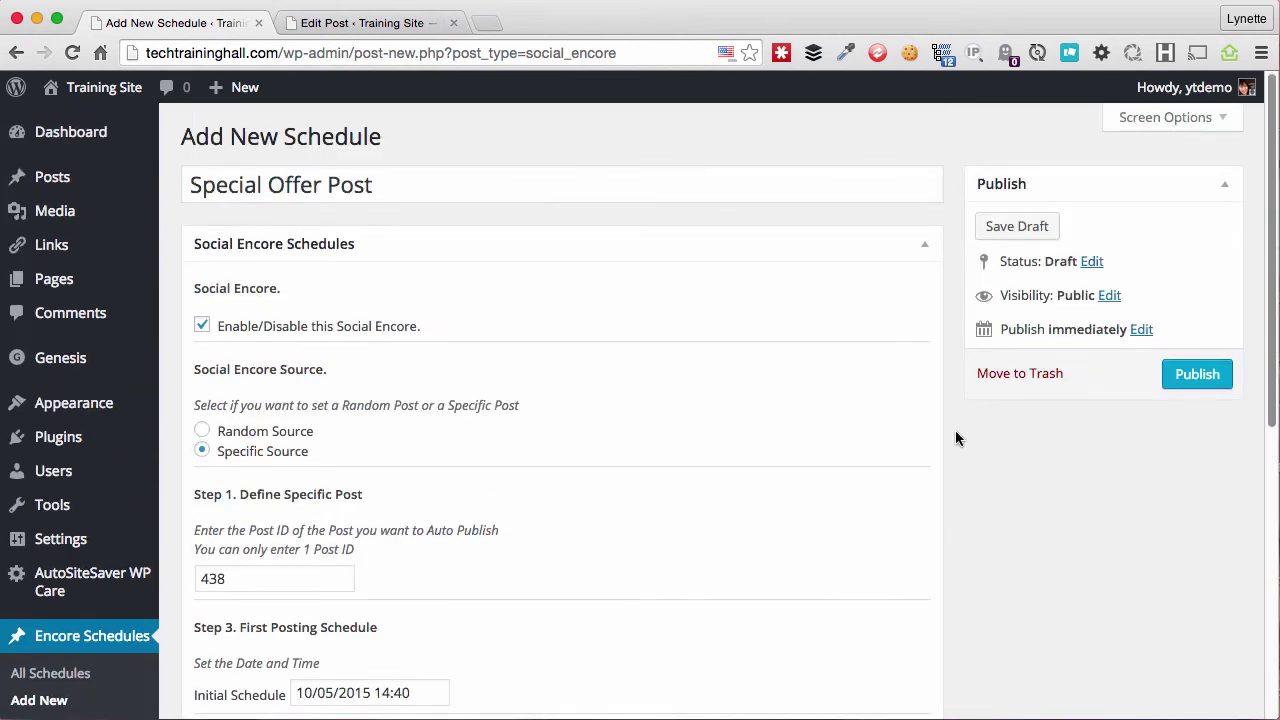
pyautogui.click(1194, 376)
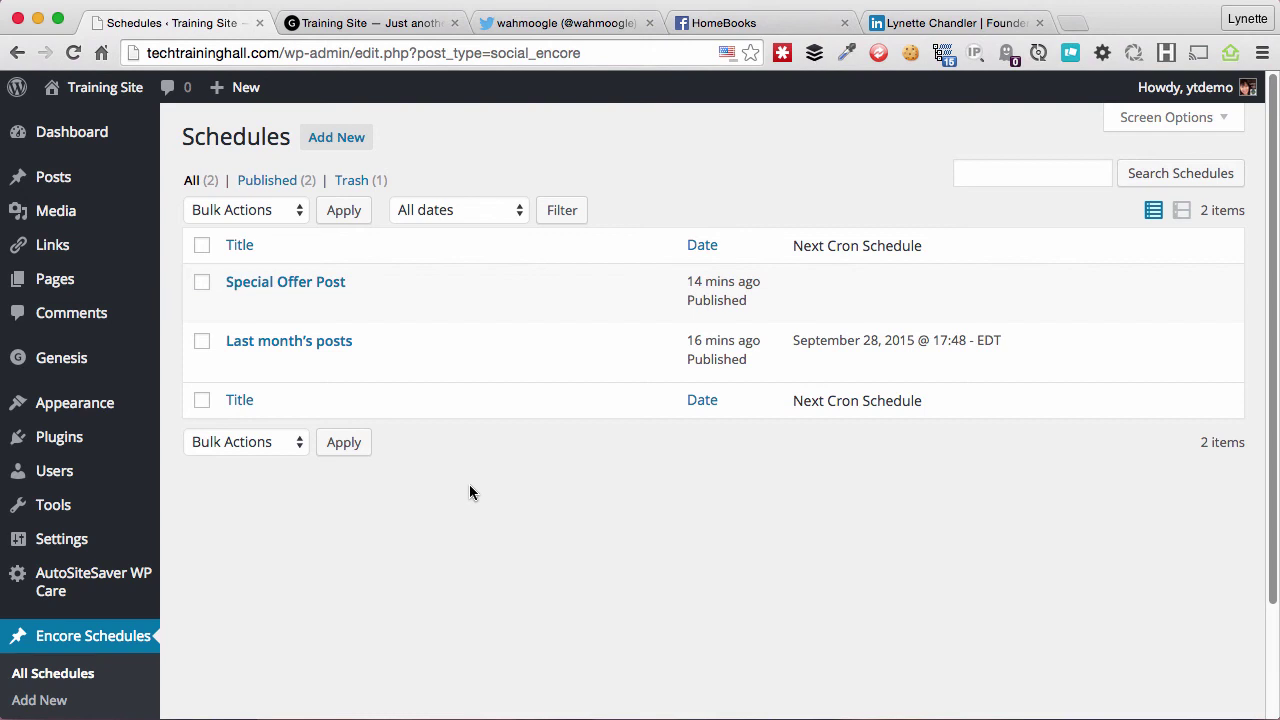
# Step: Check the Twitter, Facebook and LinkedIn pages for the post shared by the schedule
pyautogui.click(571, 23)
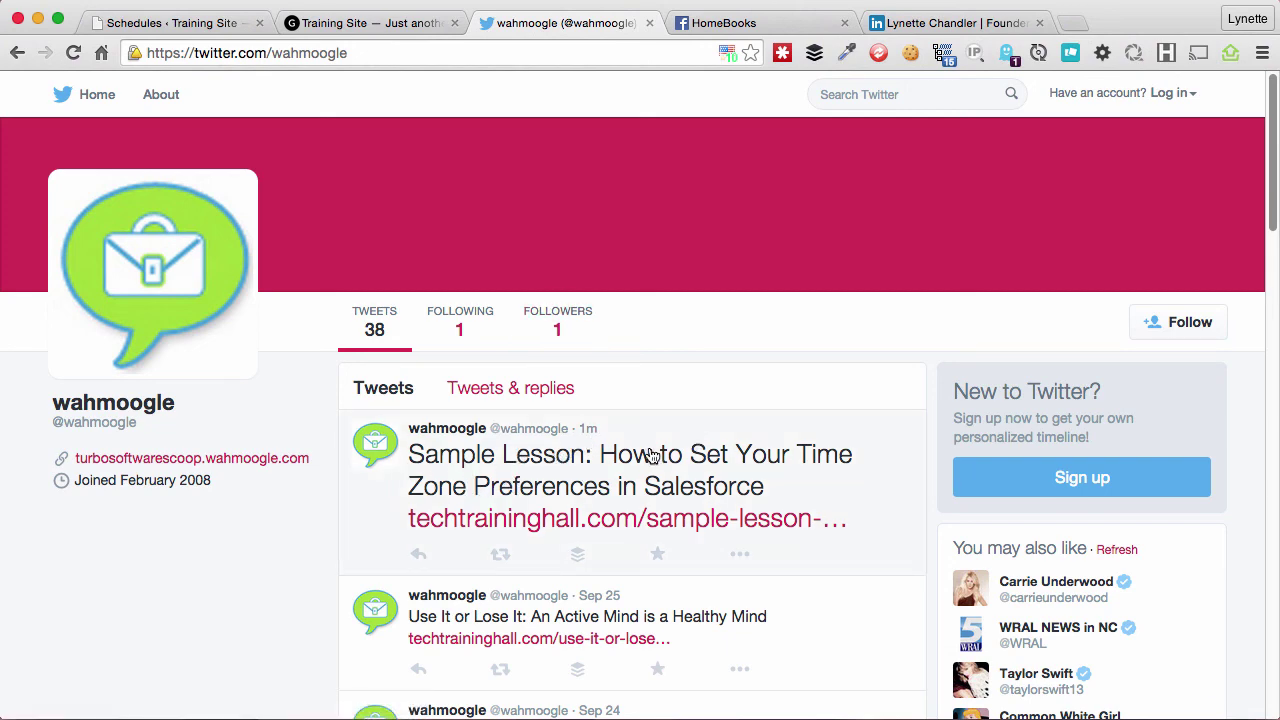
pyautogui.click(746, 24)
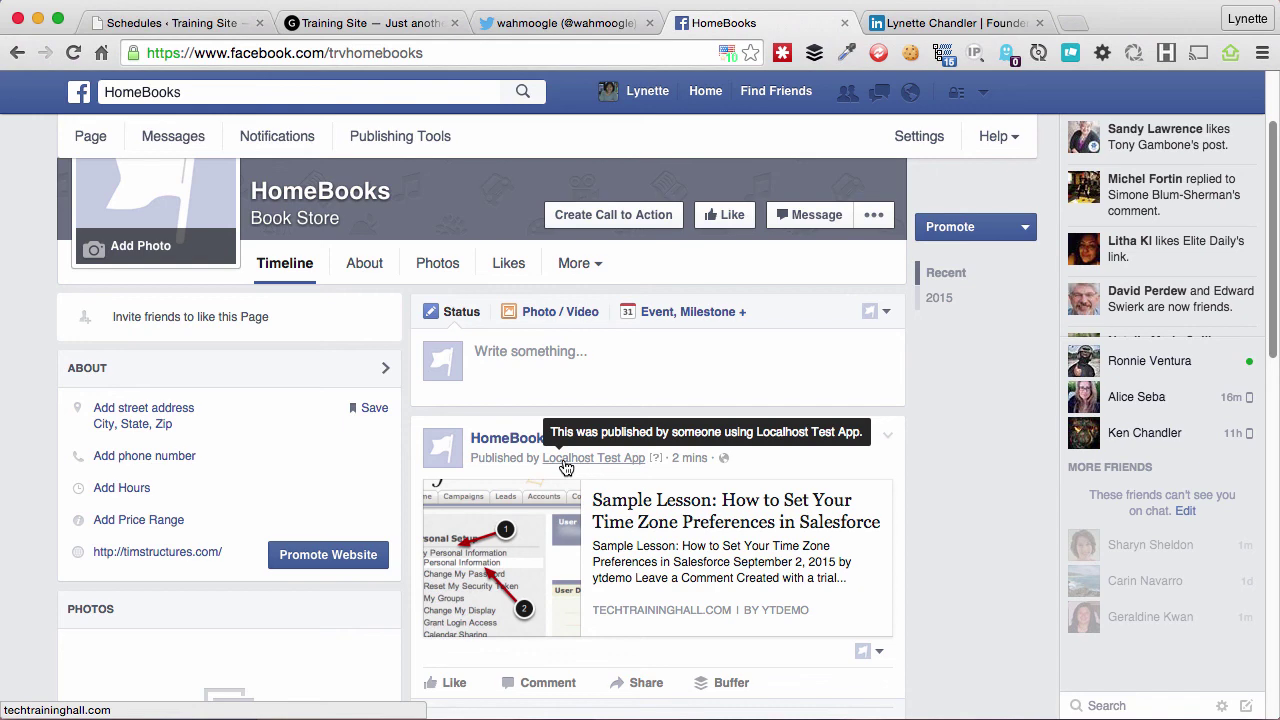
pyautogui.click(905, 25)
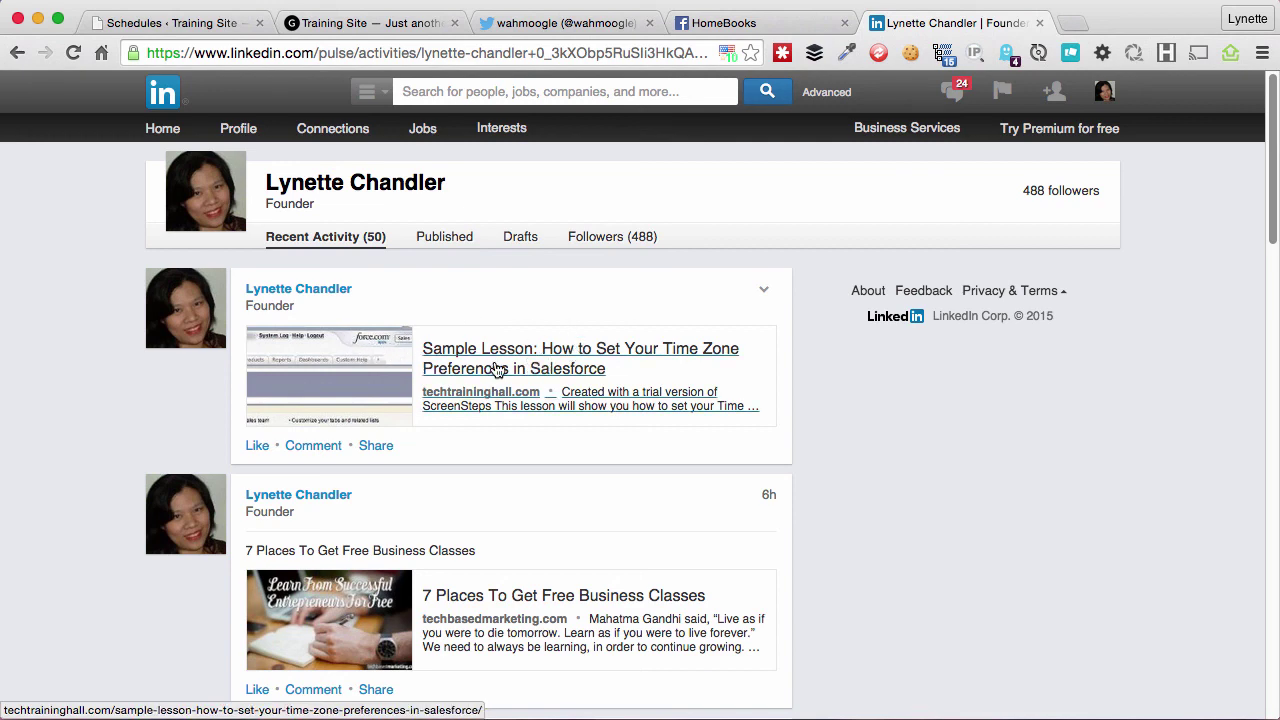
# Step: Open the "Last month's posts" schedule from the Schedules list and review its settings and Social Encore Logs
pyautogui.press('super+1')
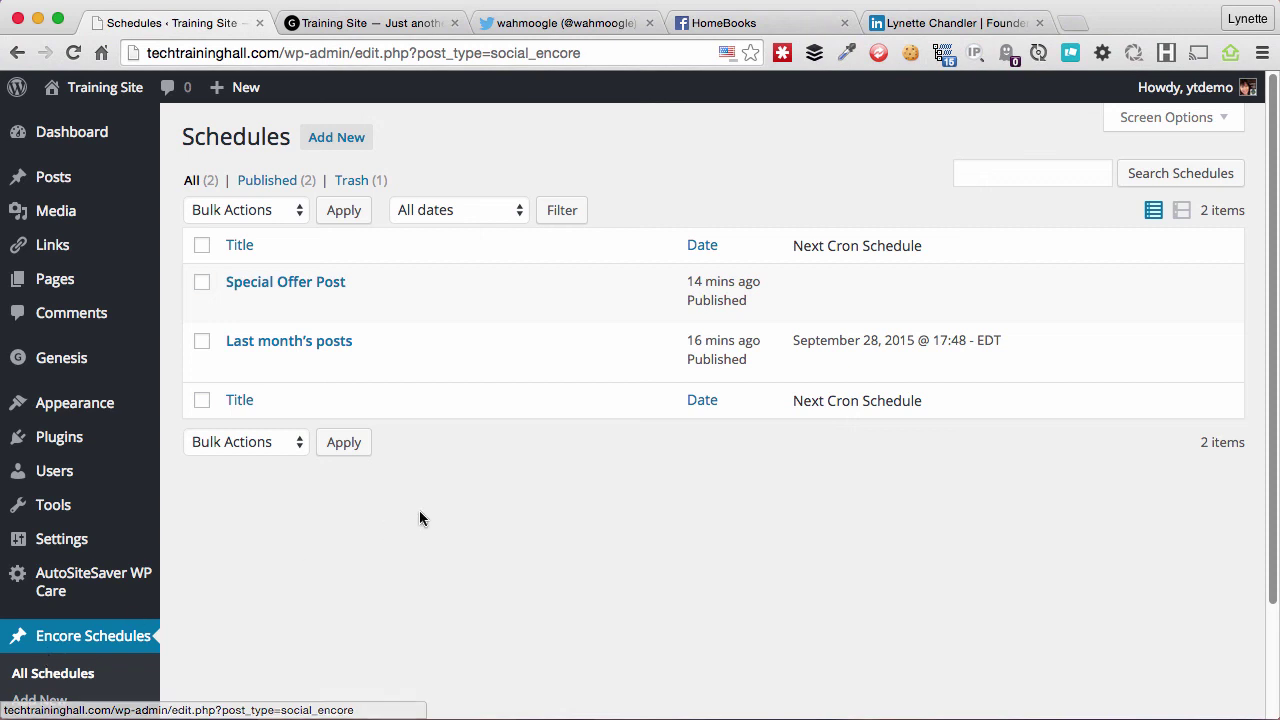
pyautogui.click(294, 349)
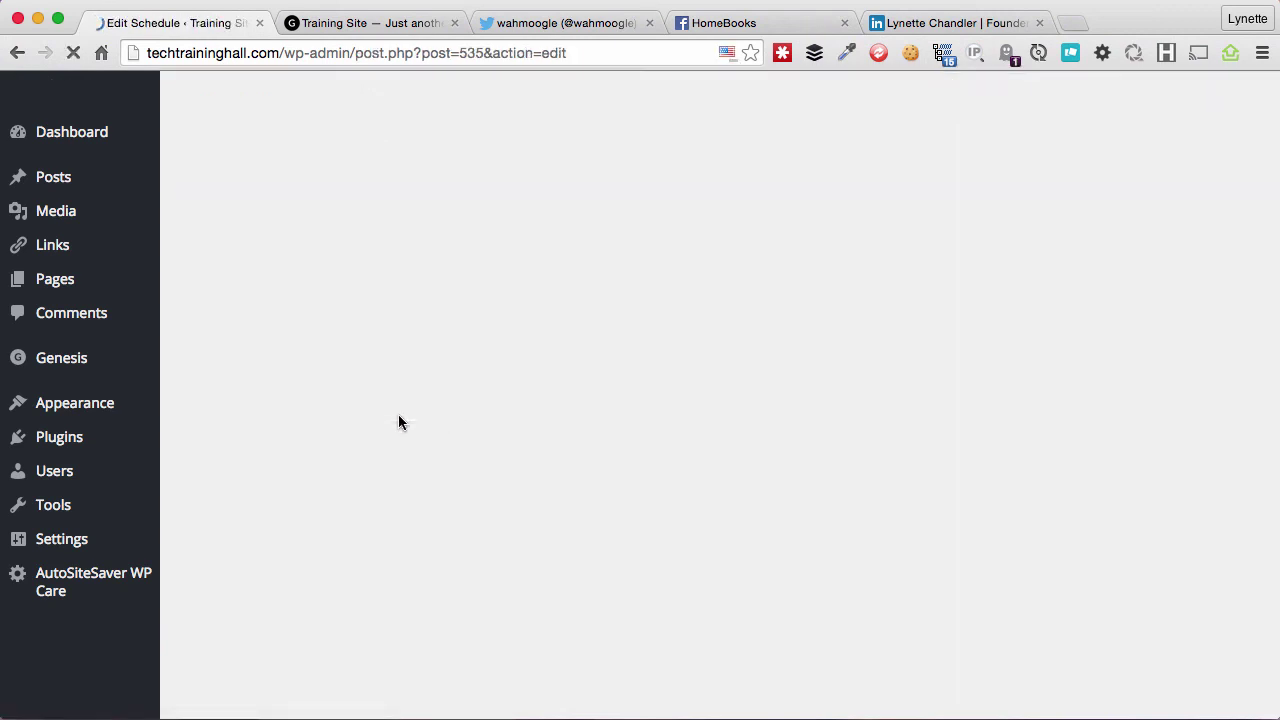
pyautogui.scroll(-10, 620, 508)
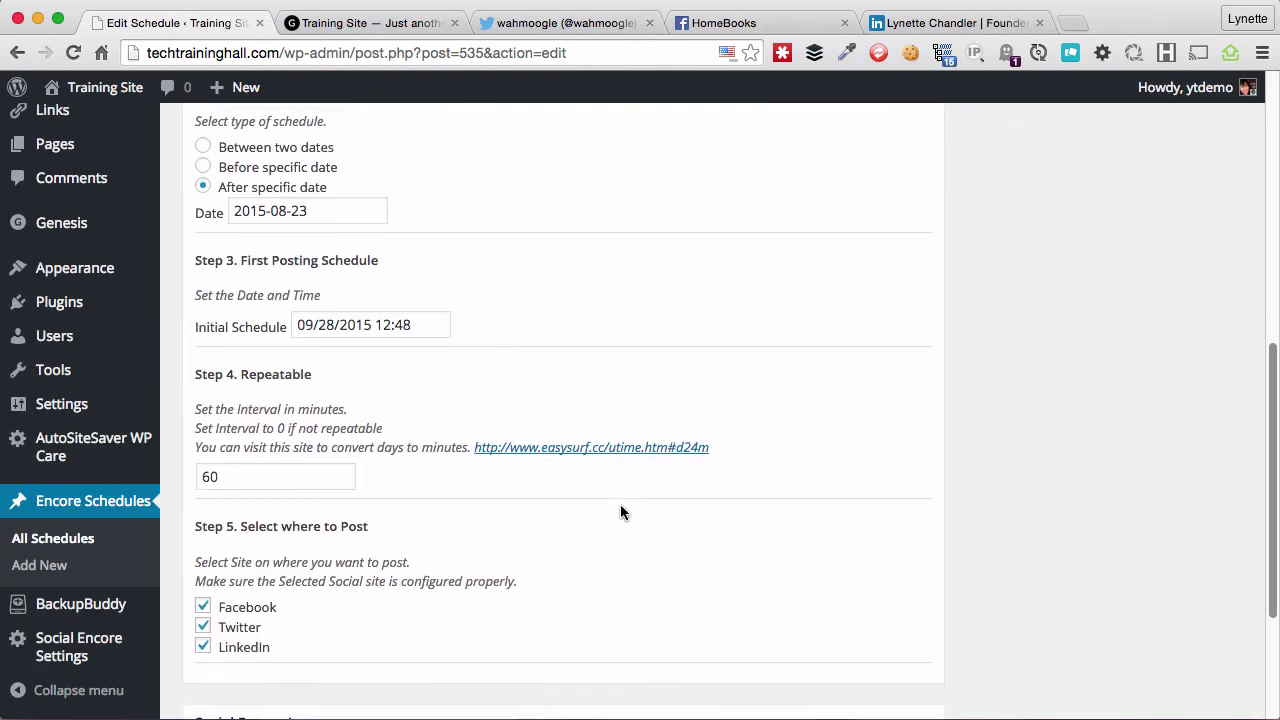
pyautogui.scroll(-3, 620, 512)
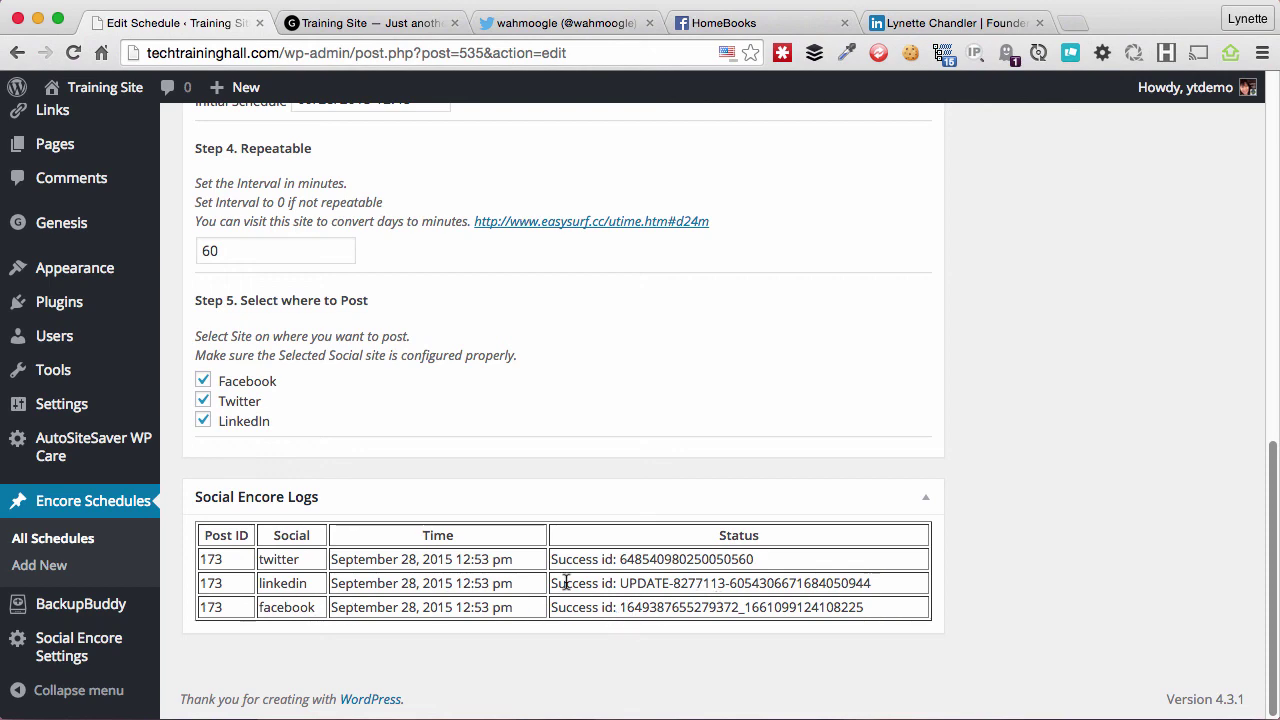
pyautogui.scroll(15, 560, 585)
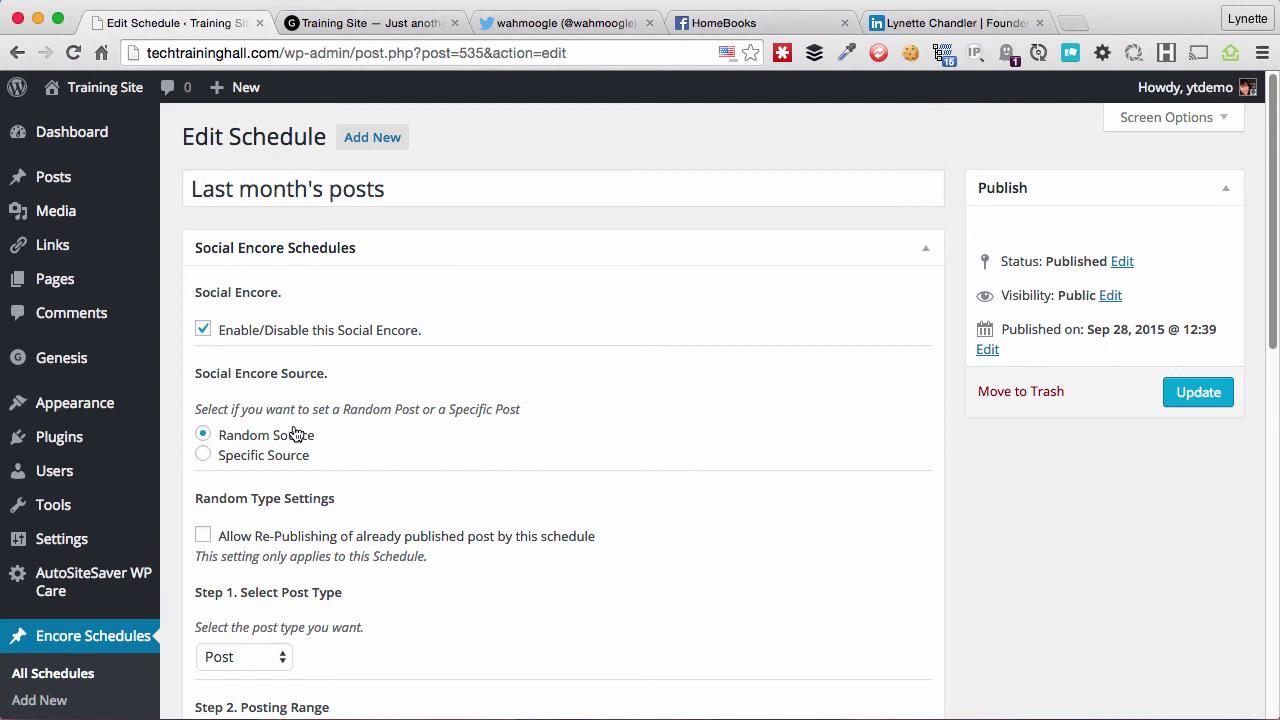